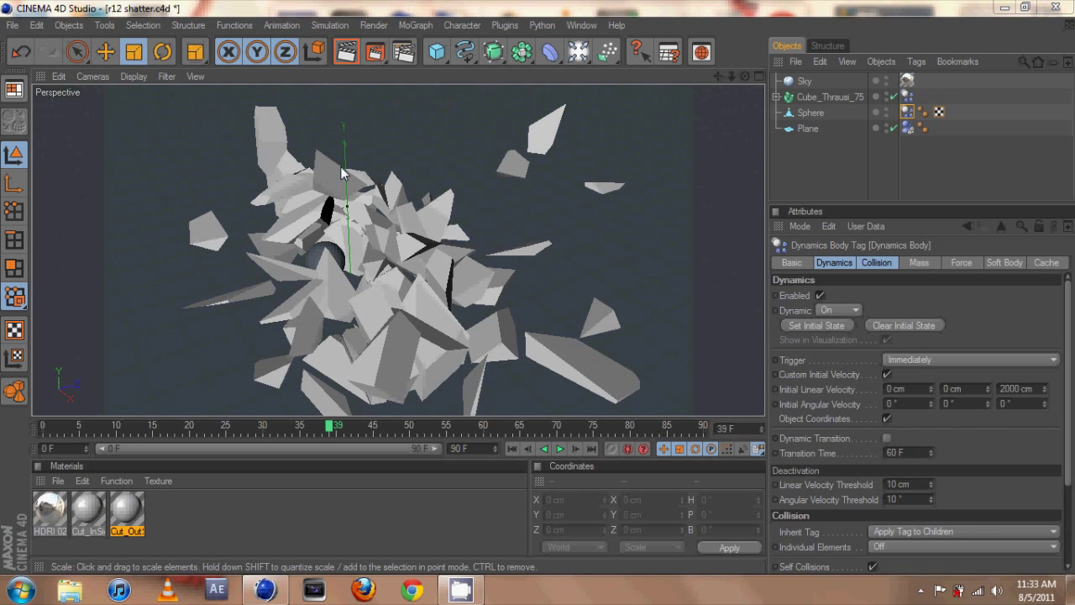
- Play and stop the r12 shatter demo simulation, then start a new empty document
click(560, 448)
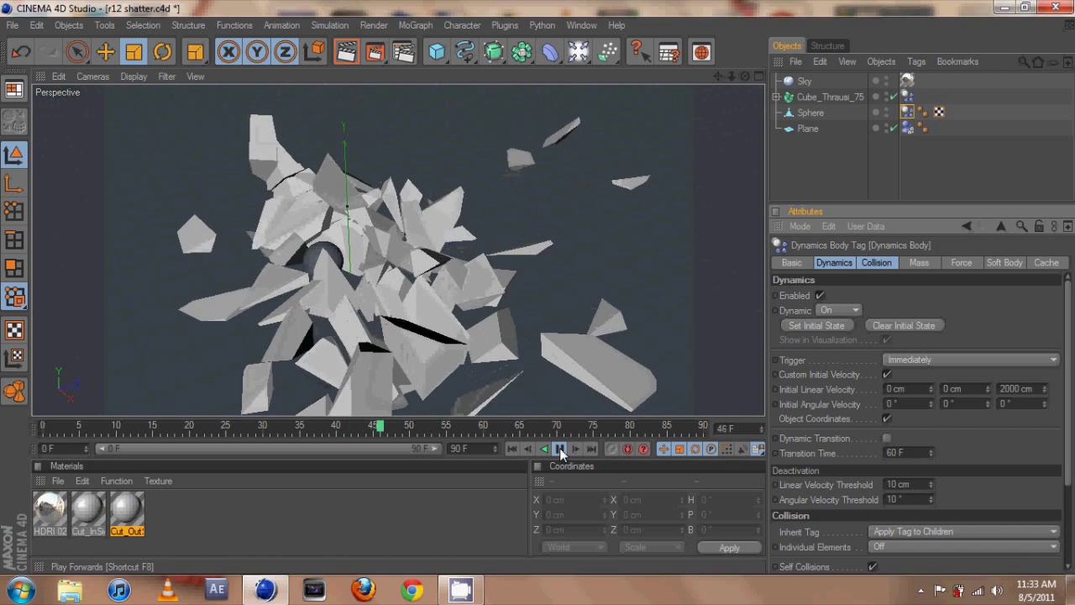
click(560, 448)
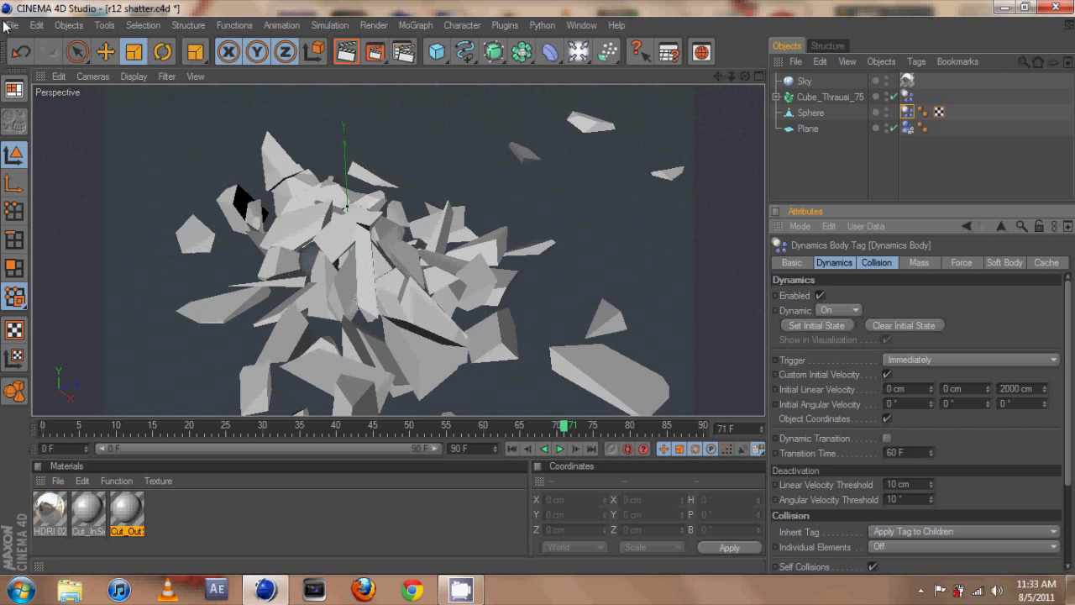
click(13, 25)
click(37, 40)
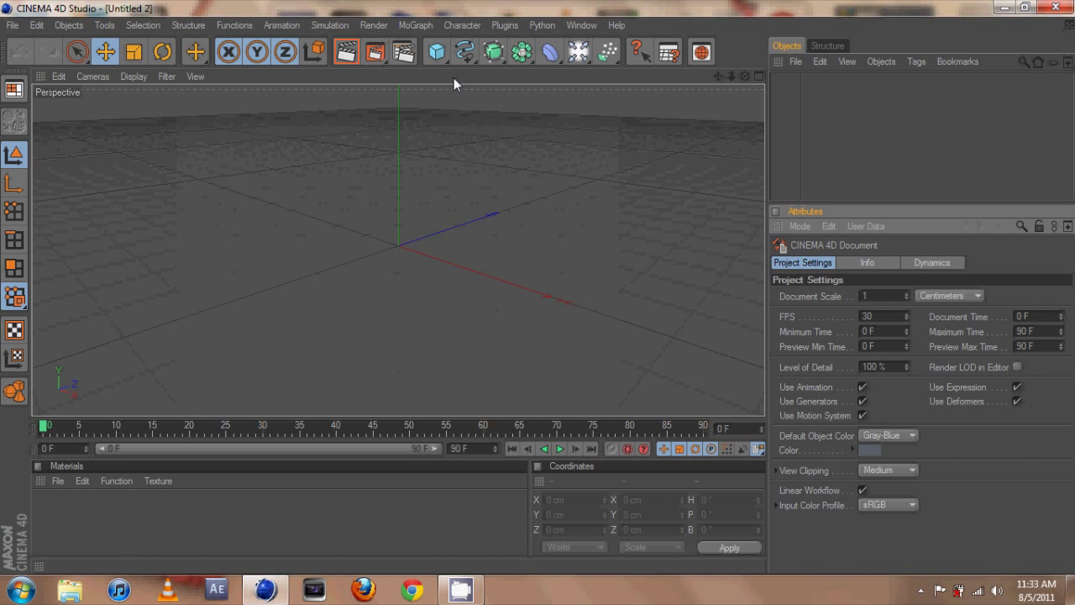
- Add a Plane and scale it up to about 1150 cm as the floor
click(438, 58)
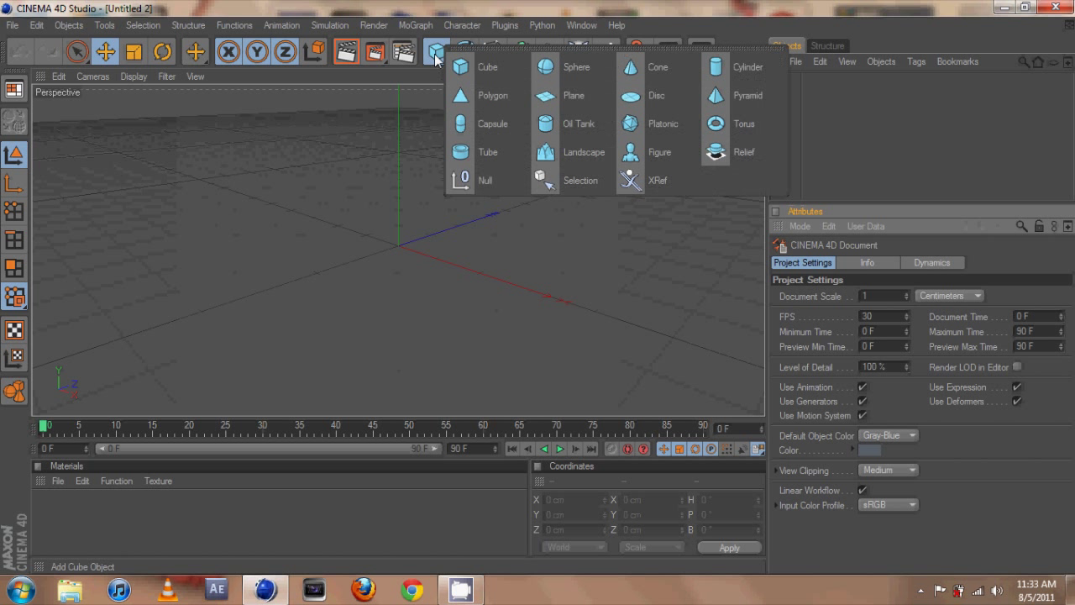
click(571, 96)
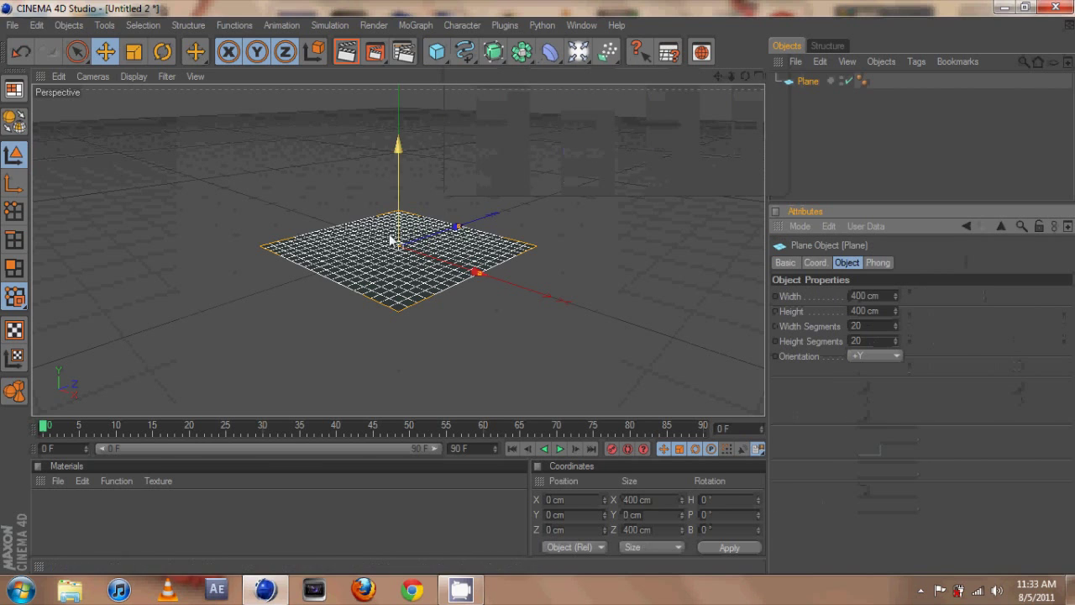
click(134, 51)
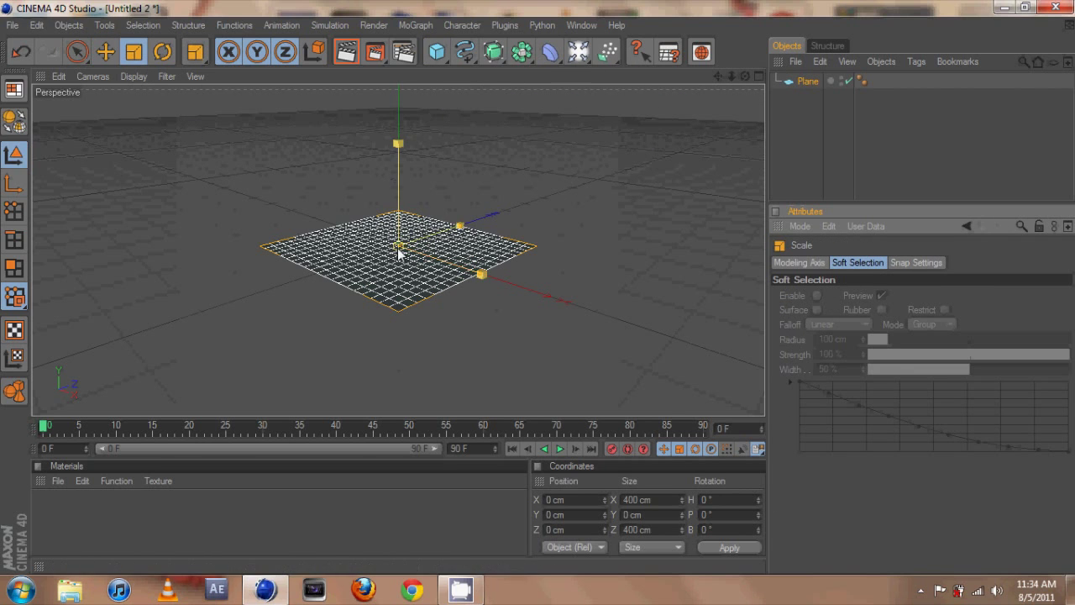
drag(394, 256, 442, 220)
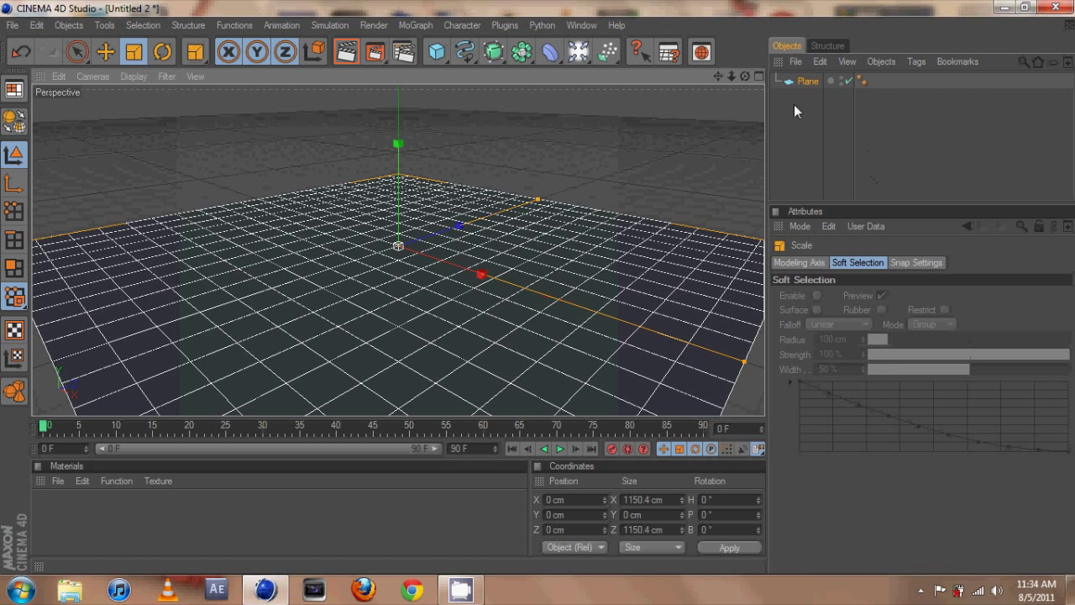
- Give the plane a Dynamics Body tag with Dynamic set to Off
right_click(808, 82)
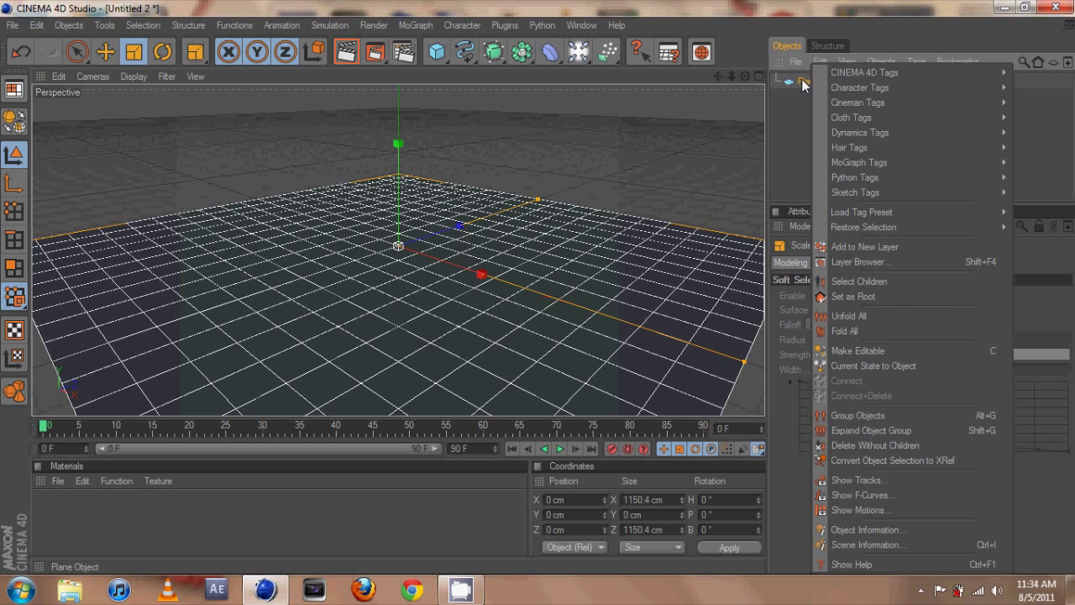
mouse_move(856, 132)
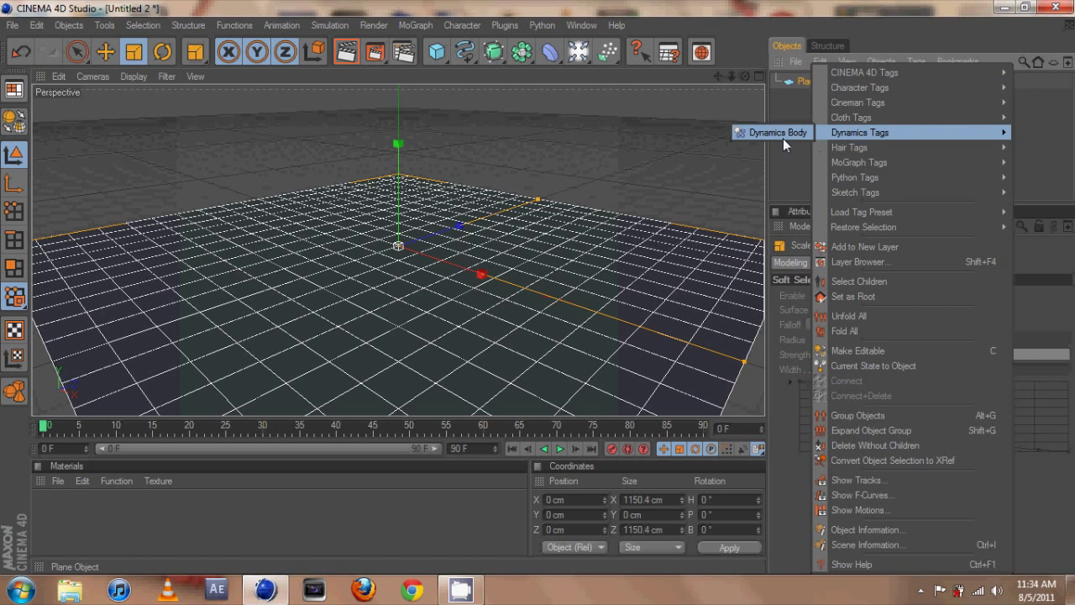
click(783, 134)
drag(914, 202, 911, 177)
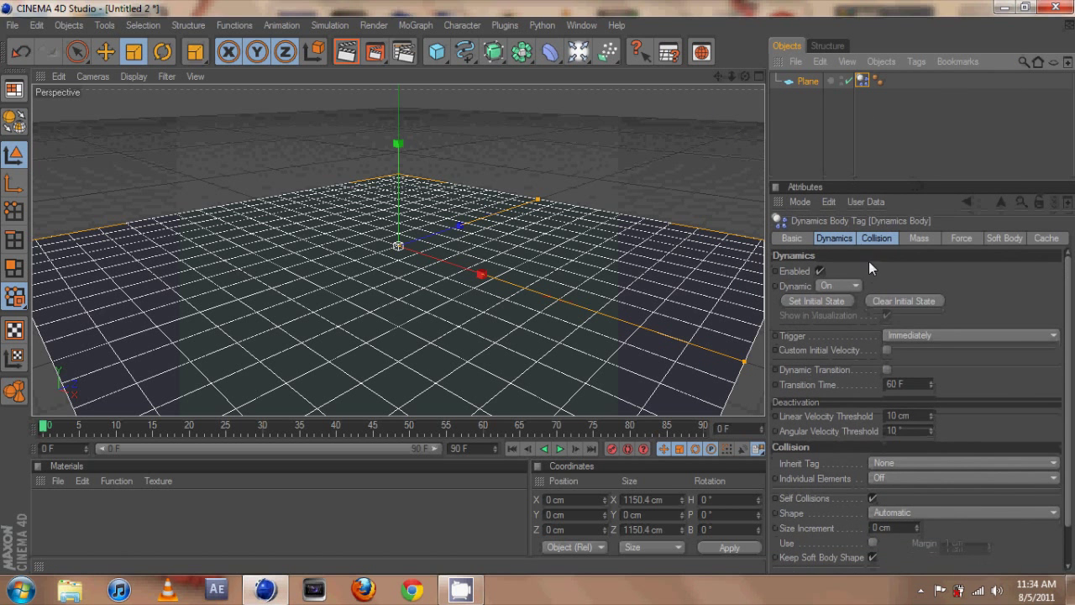
click(851, 286)
click(829, 302)
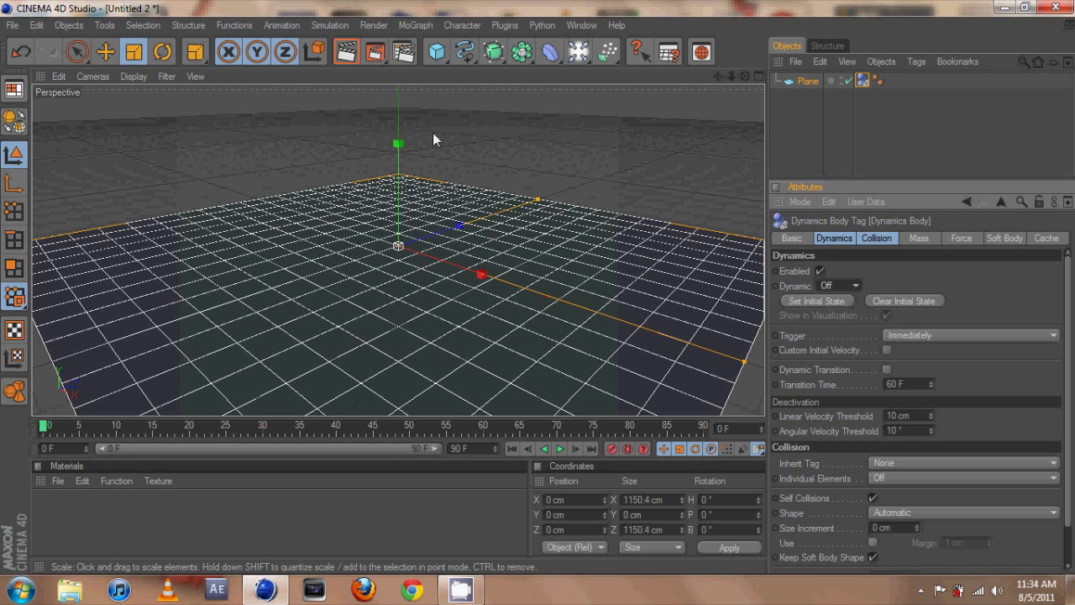
- Shape a Cube into a 585.579 × 313.262 × 47.763 cm wall raised to Y 161.069 cm
click(447, 52)
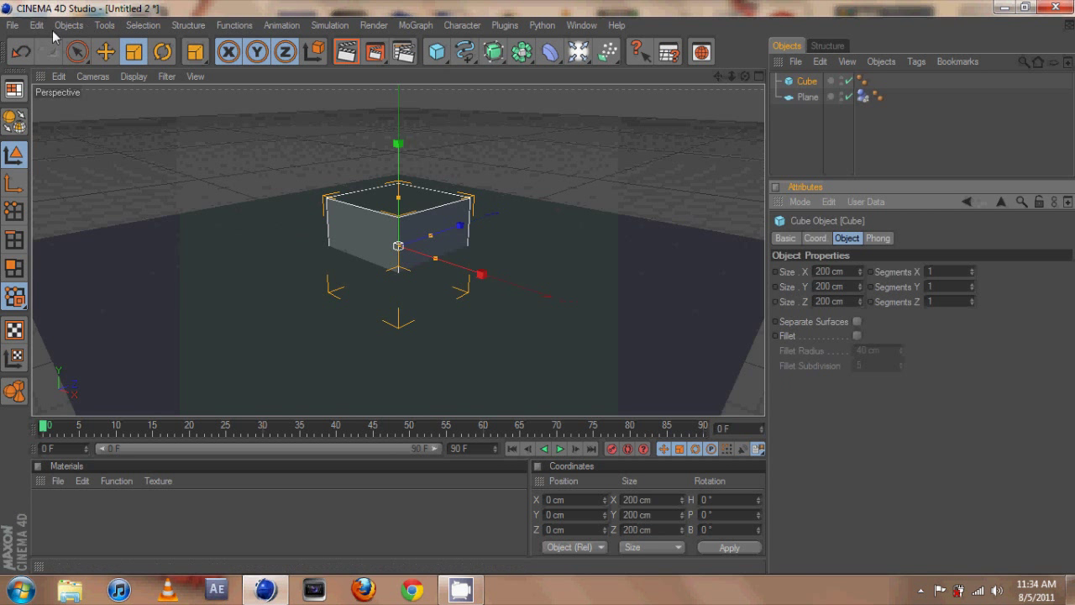
drag(439, 260, 544, 290)
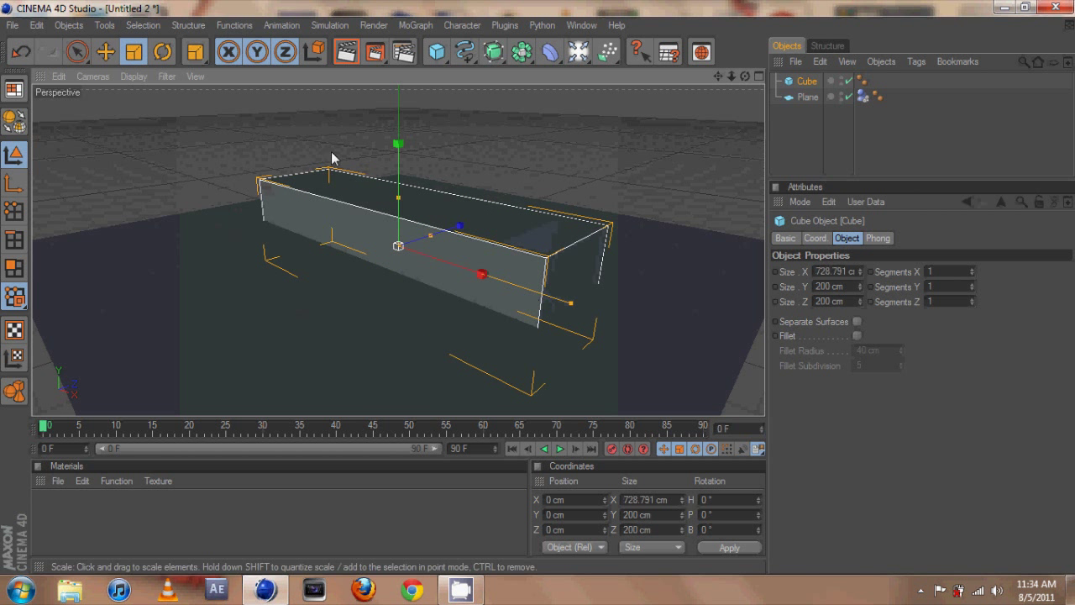
mouse_move(432, 233)
mouse_down()
mouse_move(538, 287)
mouse_move(430, 236)
mouse_up()
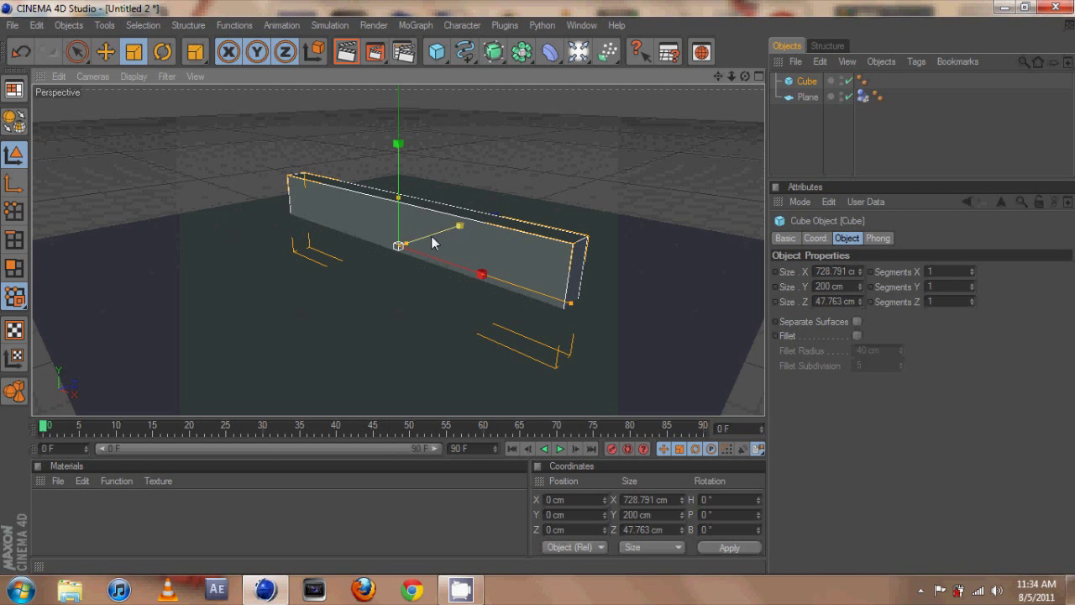
click(117, 54)
drag(397, 144, 539, 287)
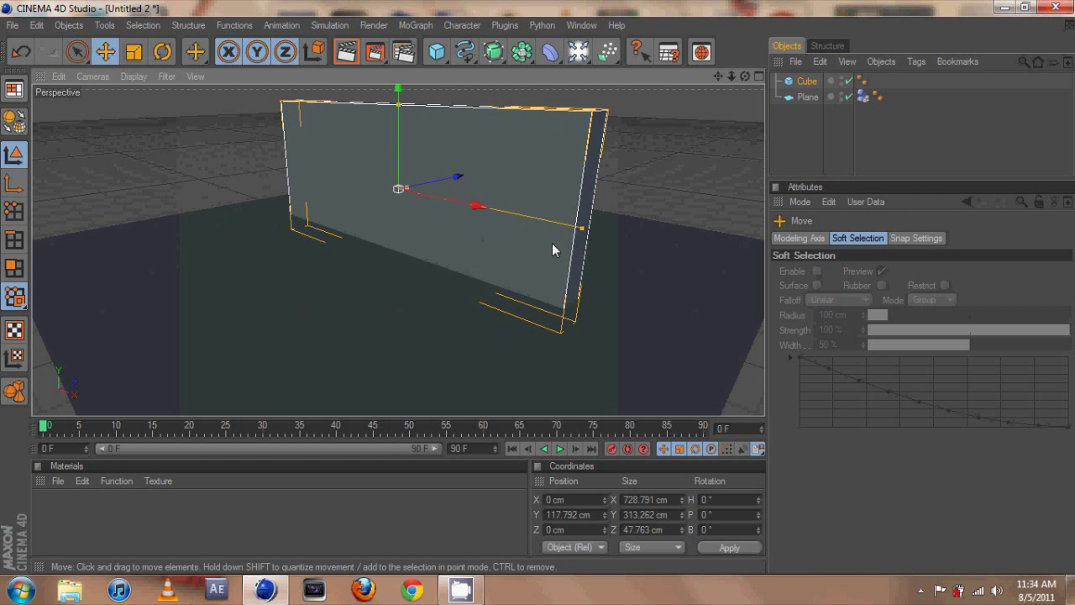
drag(586, 236, 532, 287)
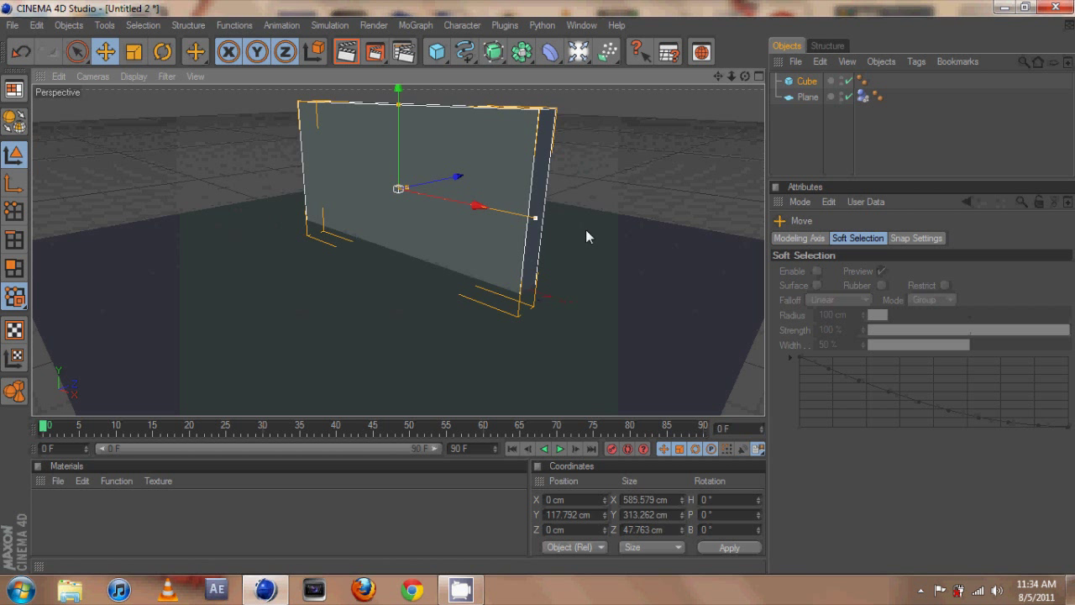
drag(400, 94, 538, 291)
scroll(449, 176, down, 4)
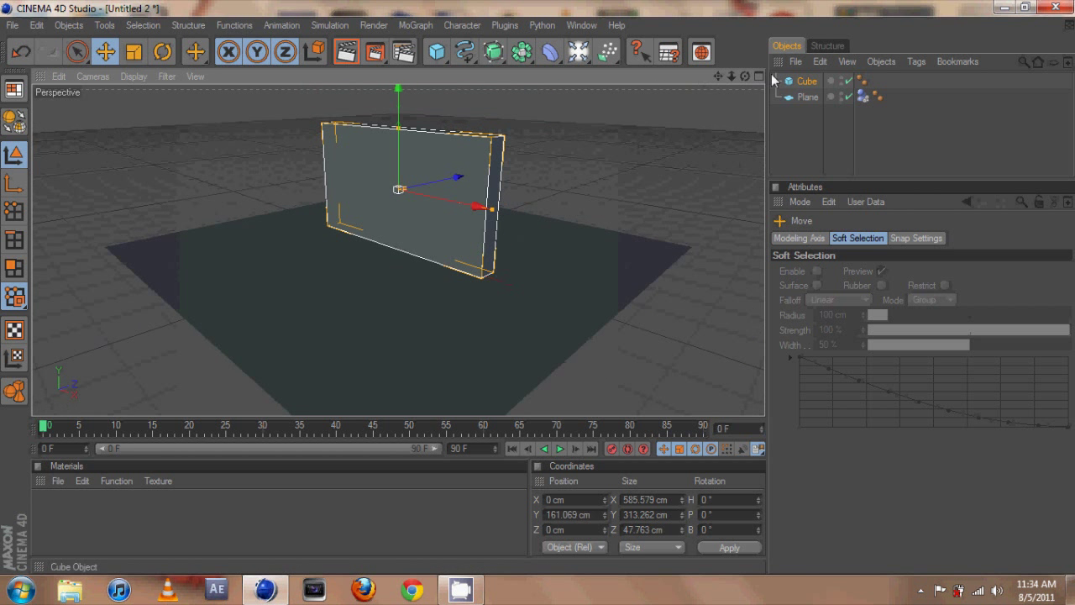
scroll(518, 151, up, 2)
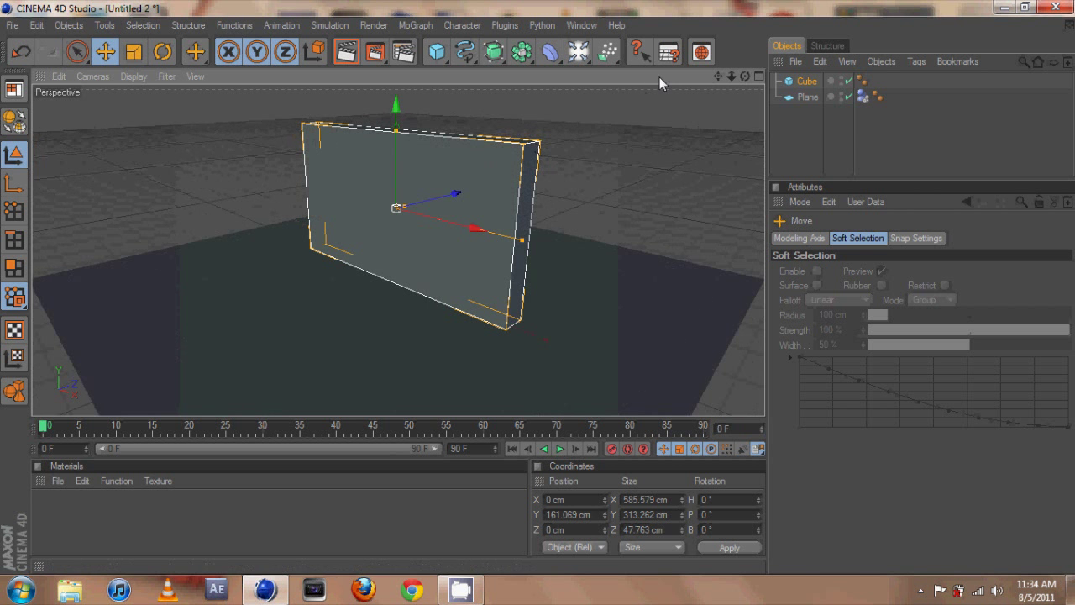
- Fracture the wall into 28 pieces with Thrausi, creating Cube_Thrausi_28
alt+middle_drag(538, 293, 538, 293)
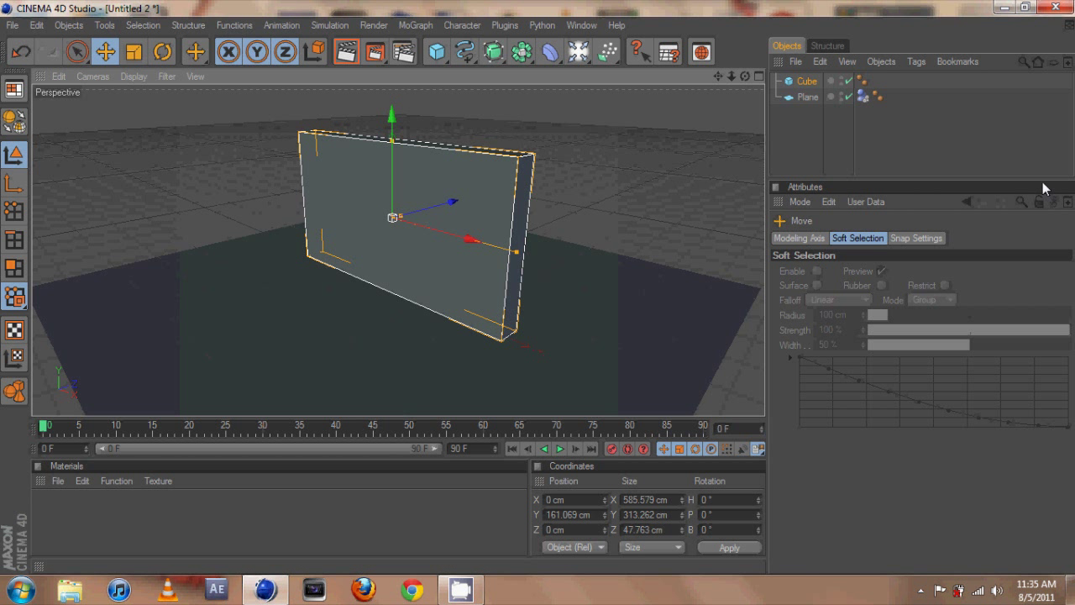
click(502, 25)
mouse_move(502, 82)
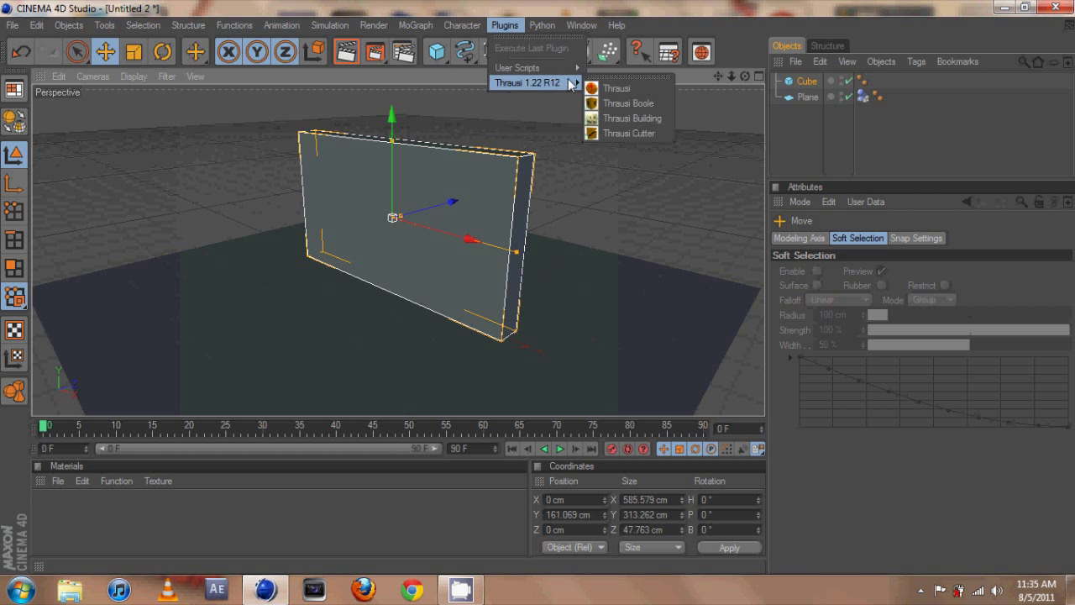
click(615, 88)
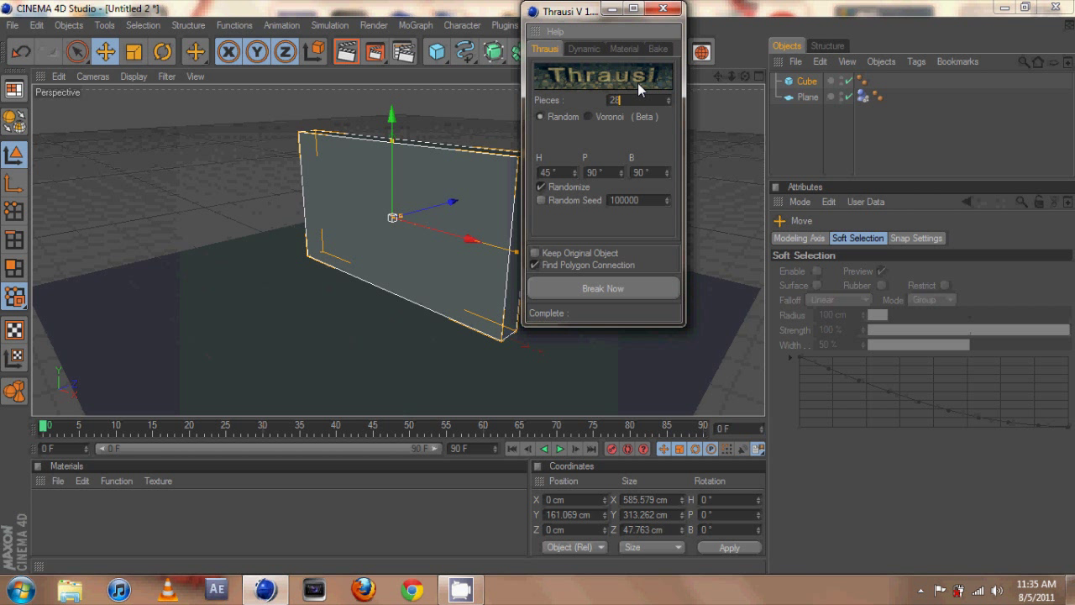
click(640, 284)
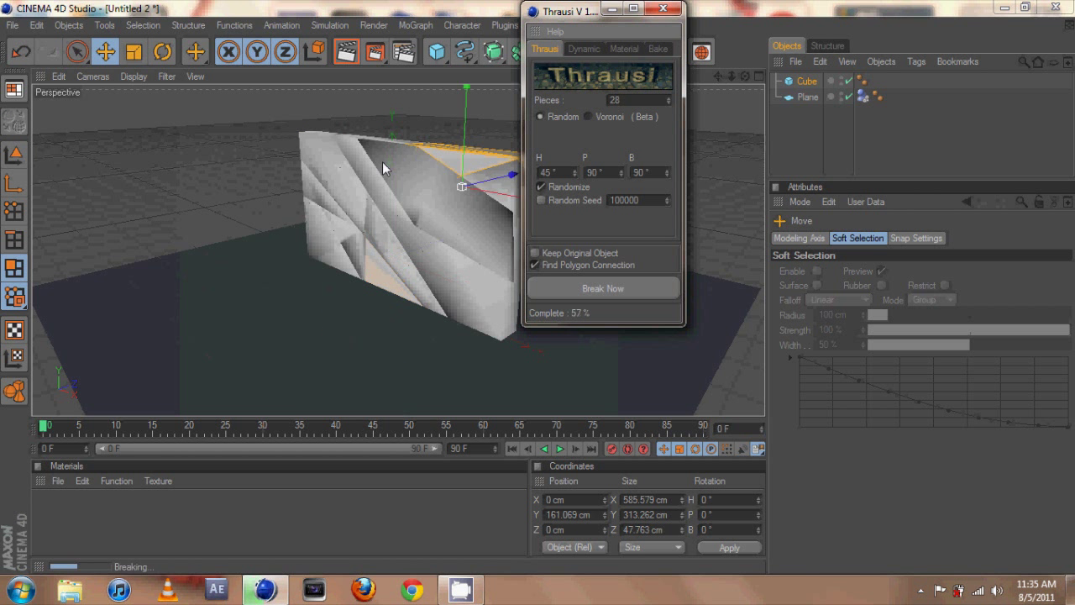
- Unhide Cube_Thrausi_28, select its Dynamics Body tag, and preview the simulation to frame 27
click(661, 10)
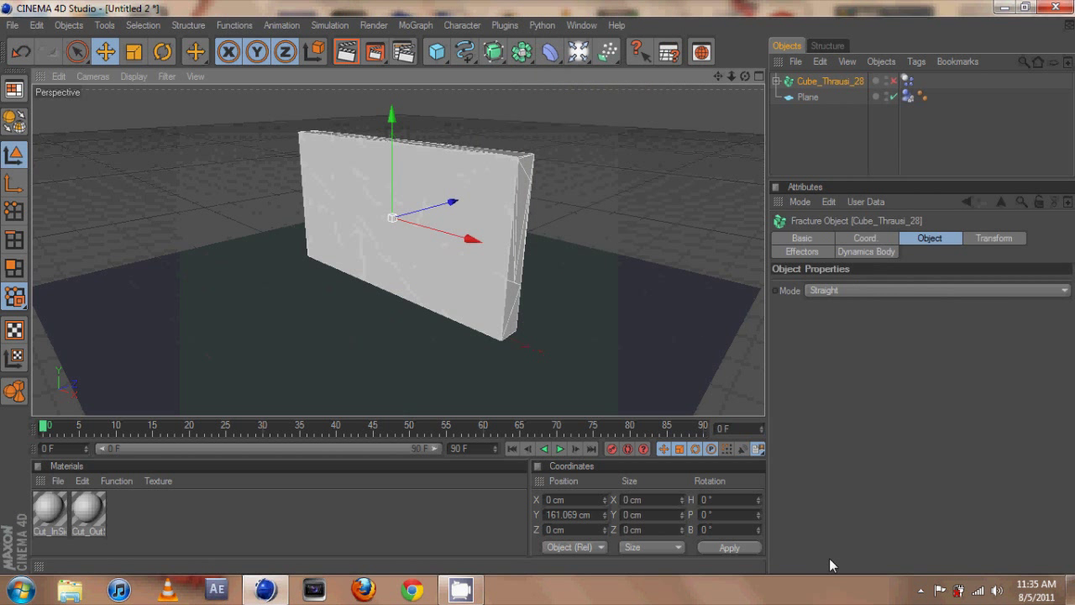
click(892, 81)
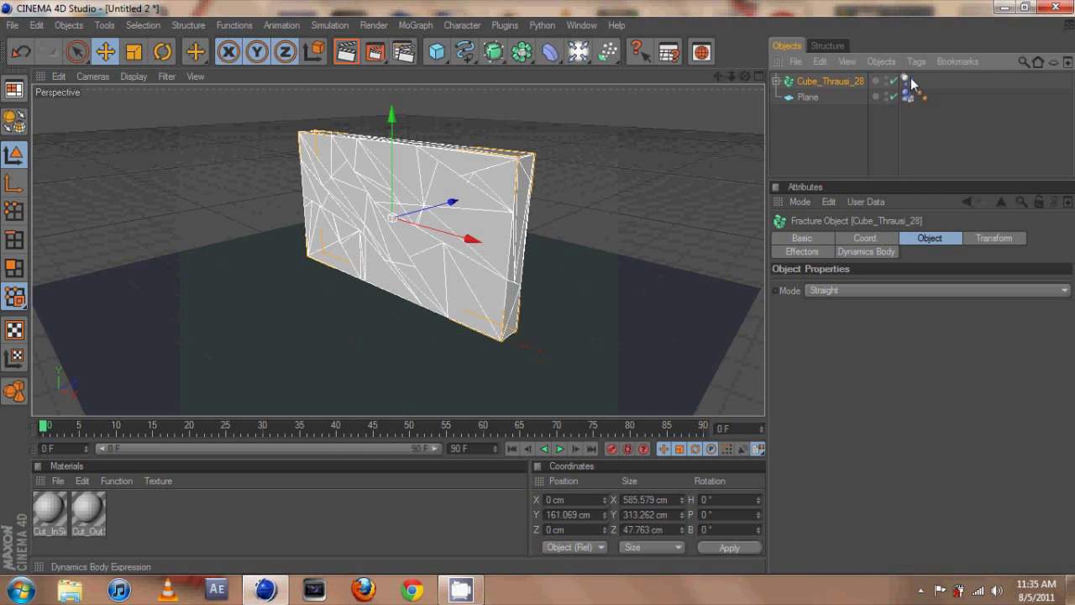
click(907, 81)
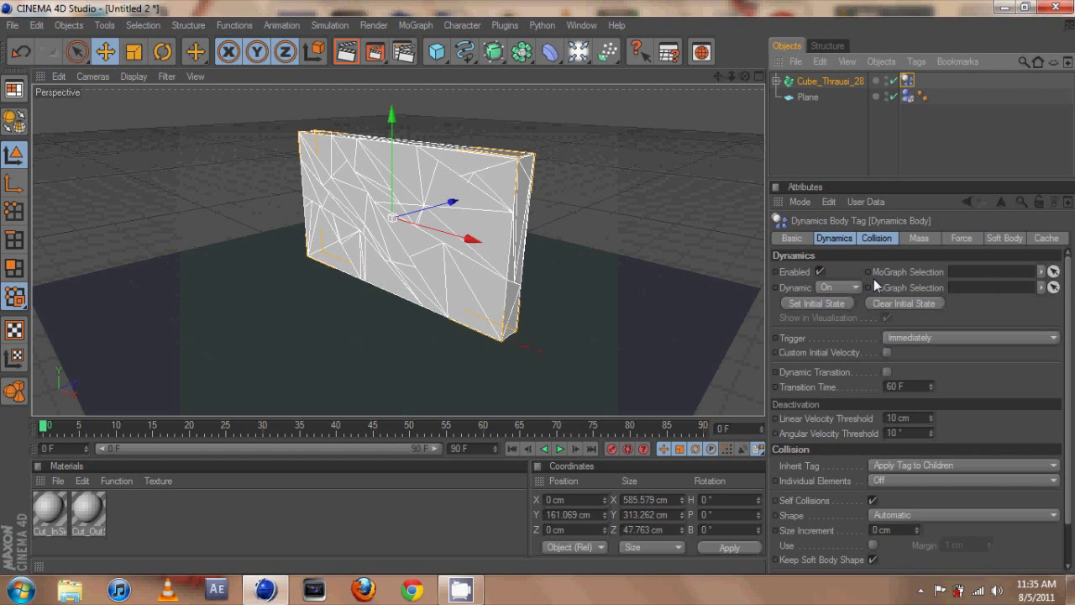
click(559, 448)
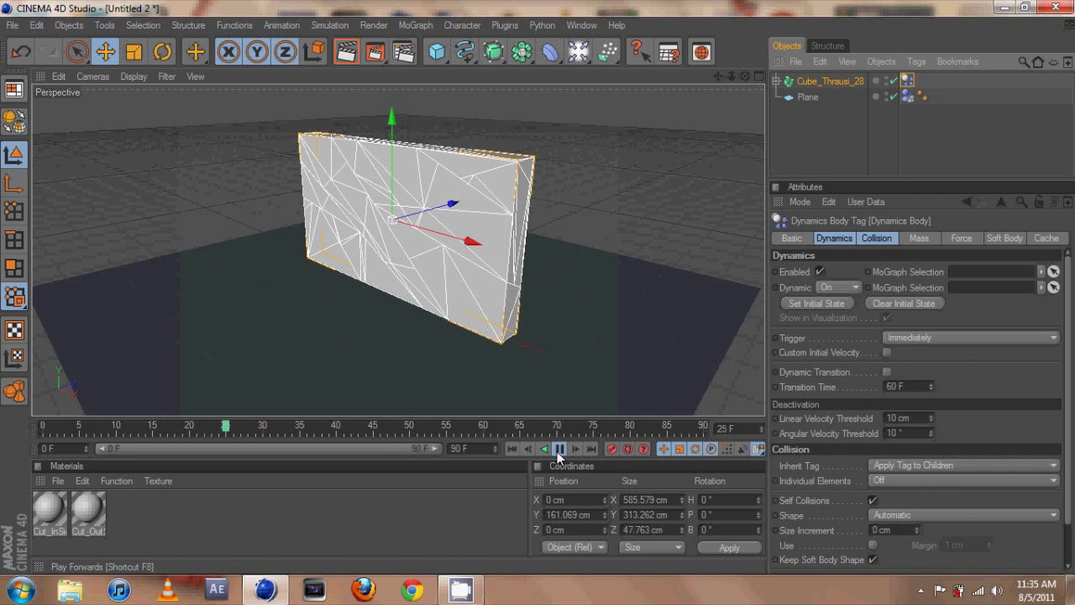
click(560, 449)
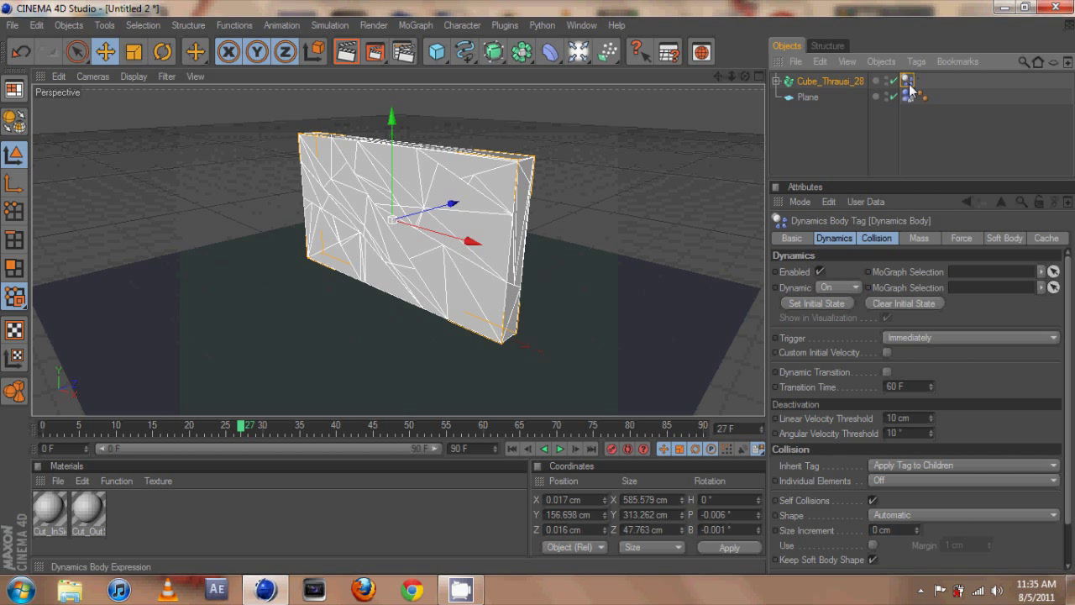
- Set the wall's collision Individual Elements to All, keeping Inherit Tag on Apply Tag to Children
click(834, 239)
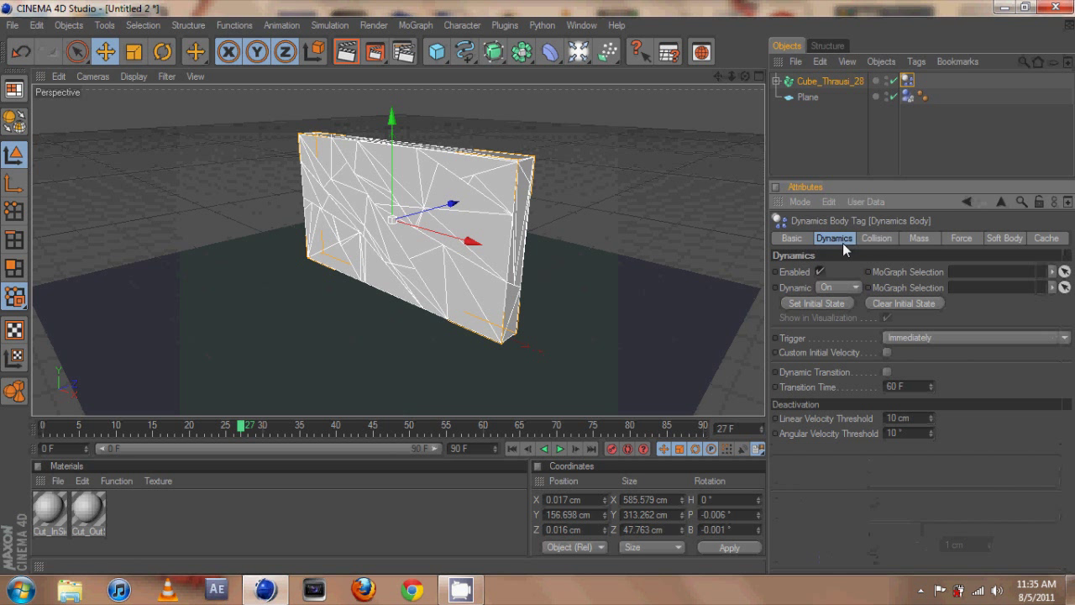
click(878, 239)
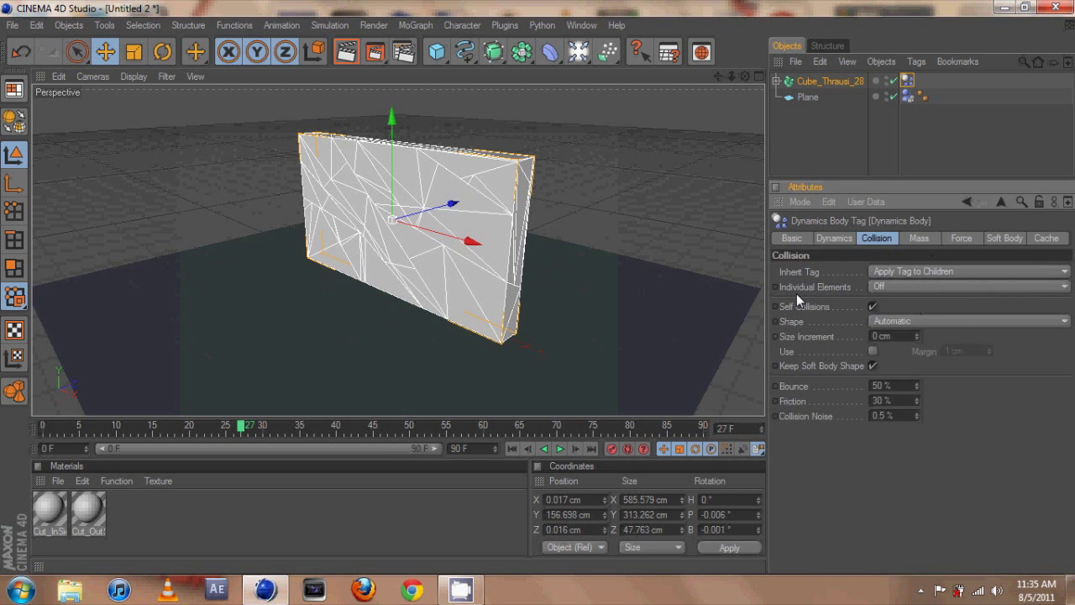
click(901, 287)
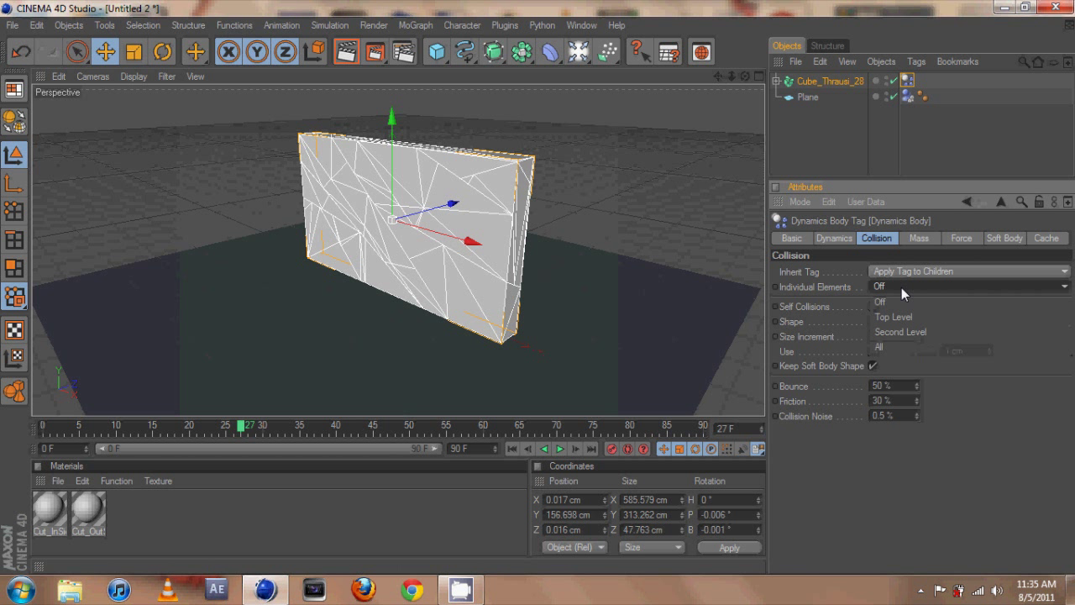
click(896, 346)
click(904, 270)
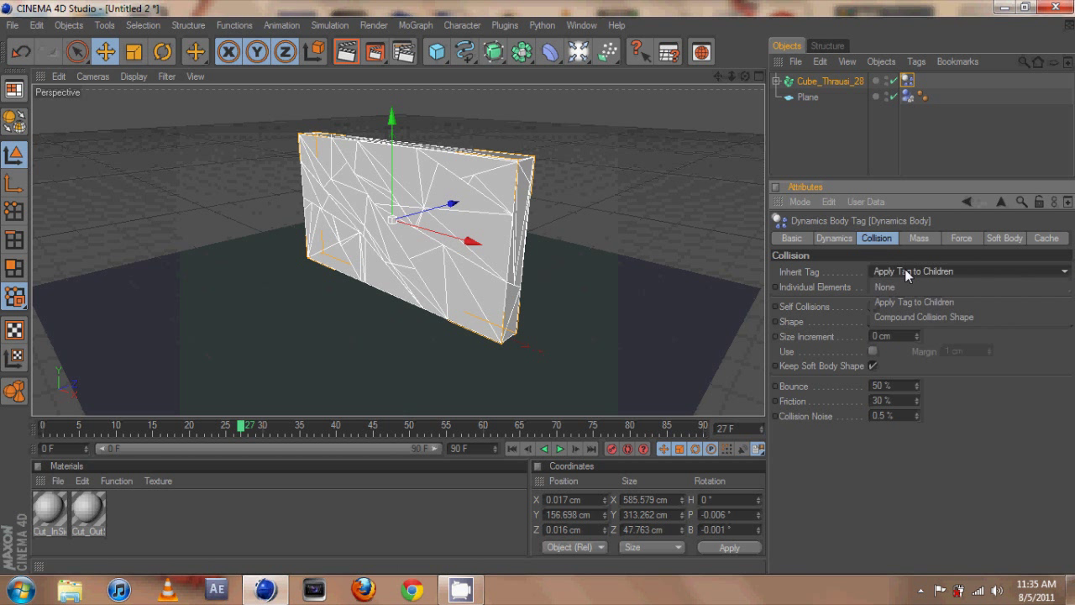
click(923, 301)
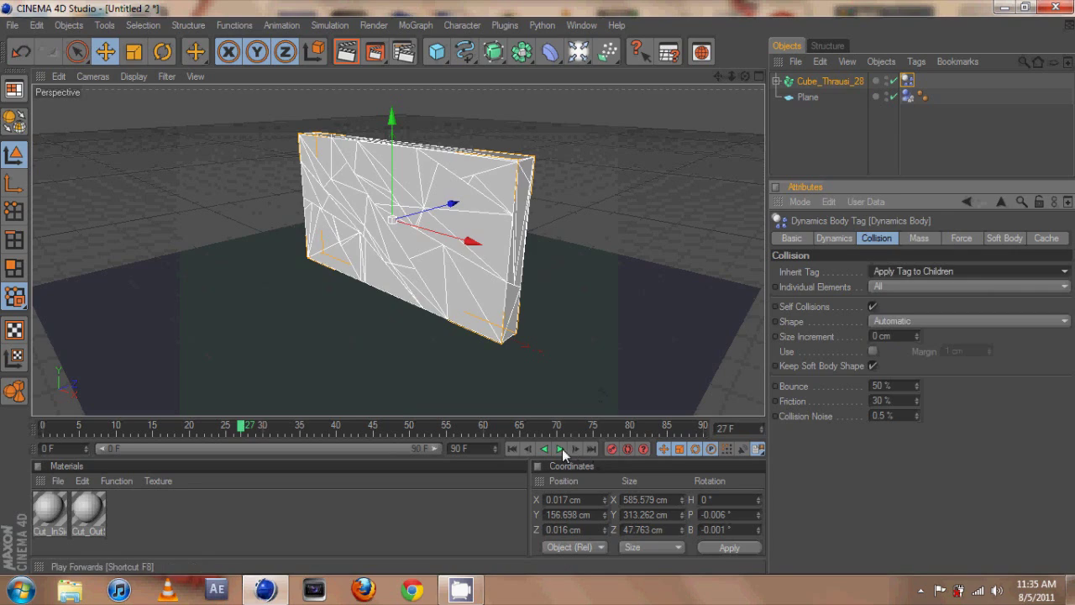
- Preview the wall collapsing, then rewind to frame 0
click(561, 449)
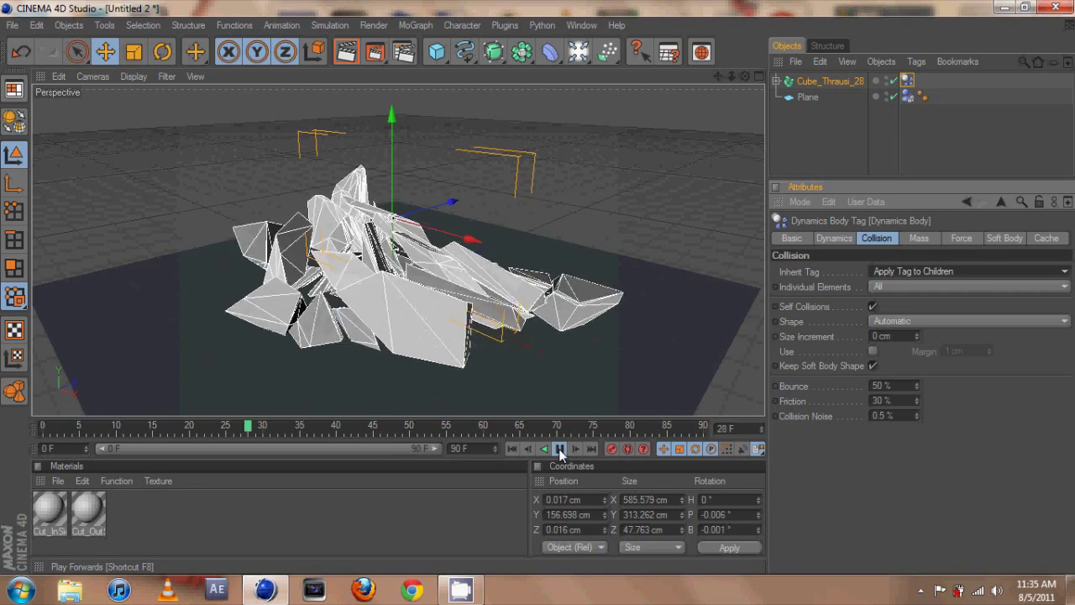
click(560, 449)
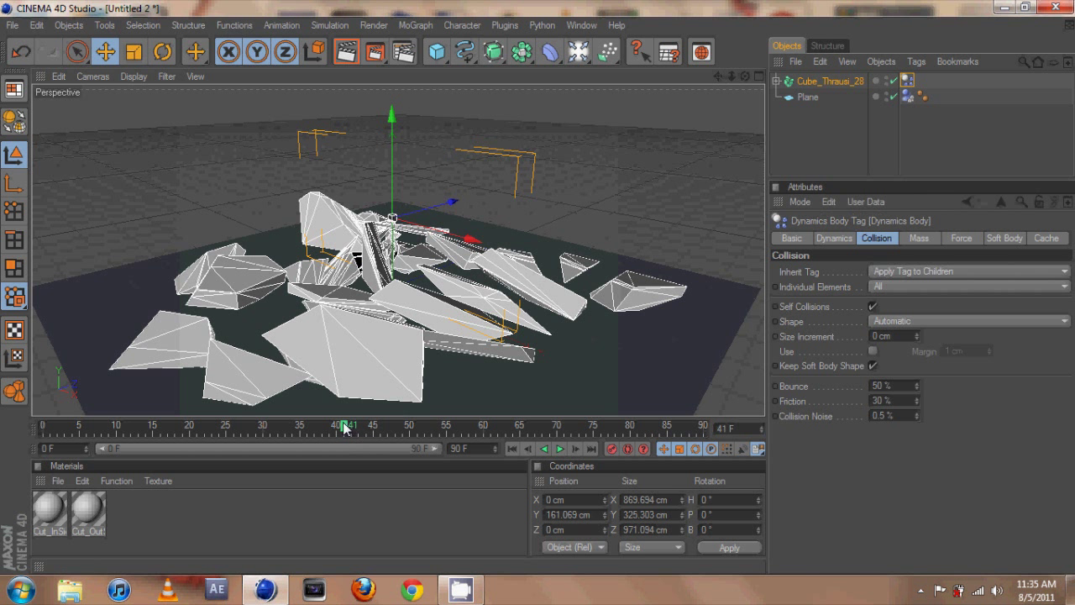
drag(351, 429, 2, 412)
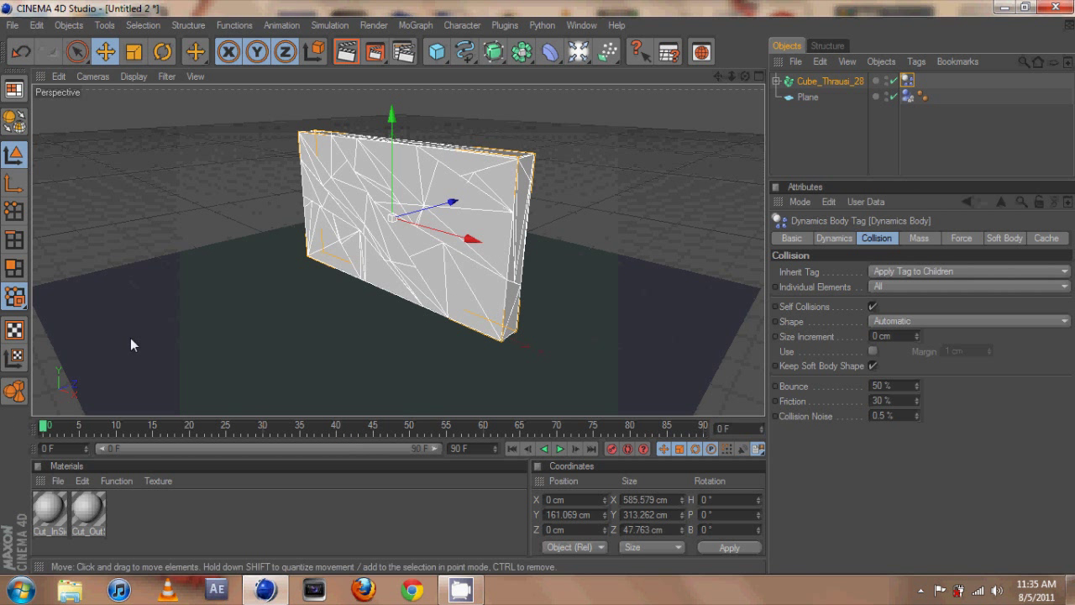
- Set the wall's Dynamics Body Trigger to On Collision
click(833, 237)
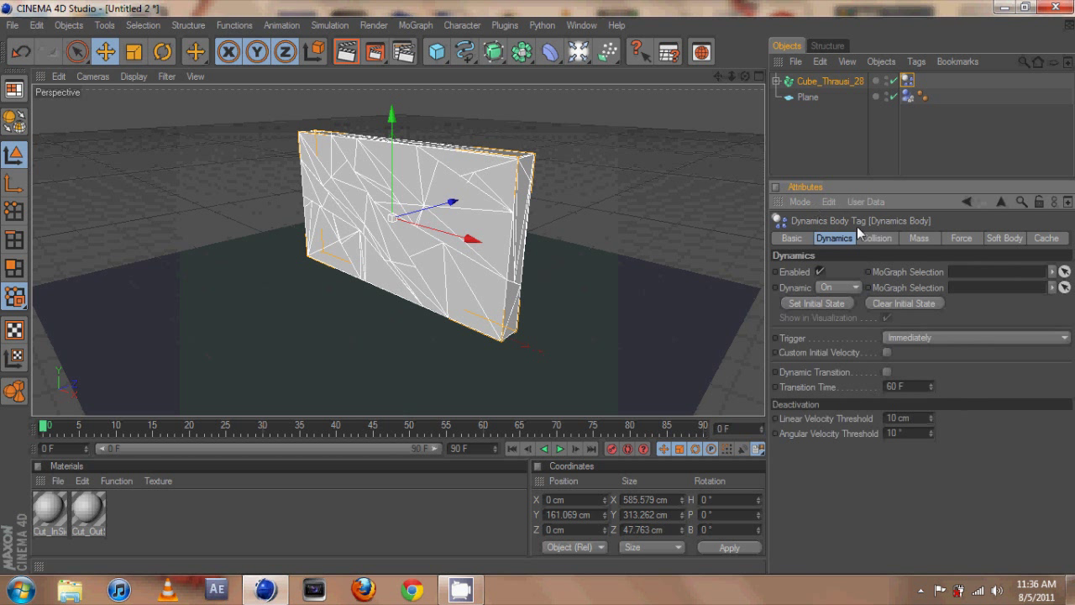
click(971, 336)
click(963, 381)
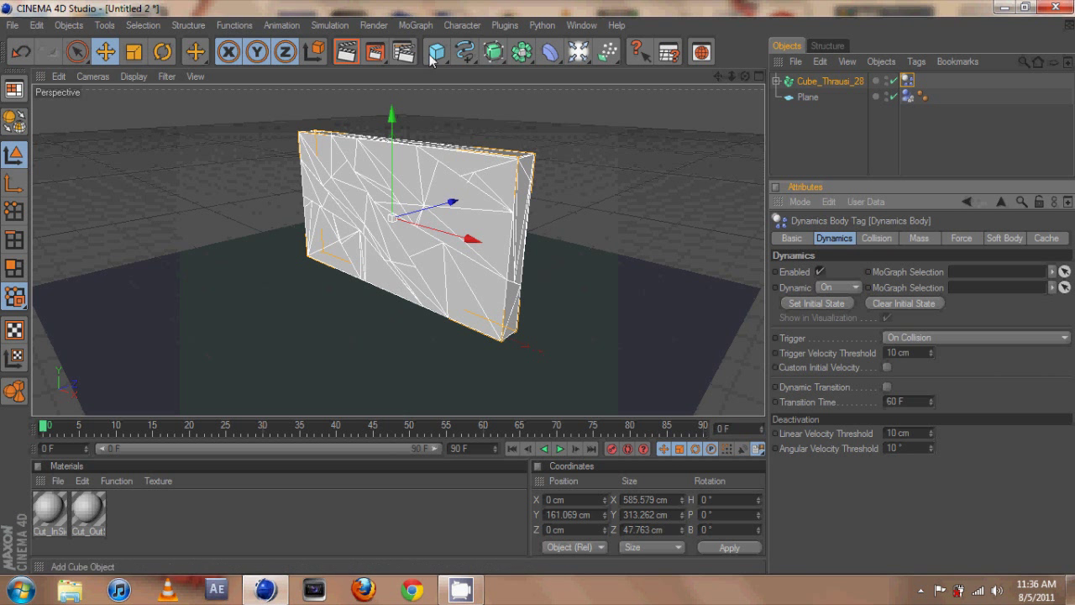
- Add a Sphere in front of the wall at Z -413.069 cm and shrink it to 114.5 cm
drag(436, 55, 571, 68)
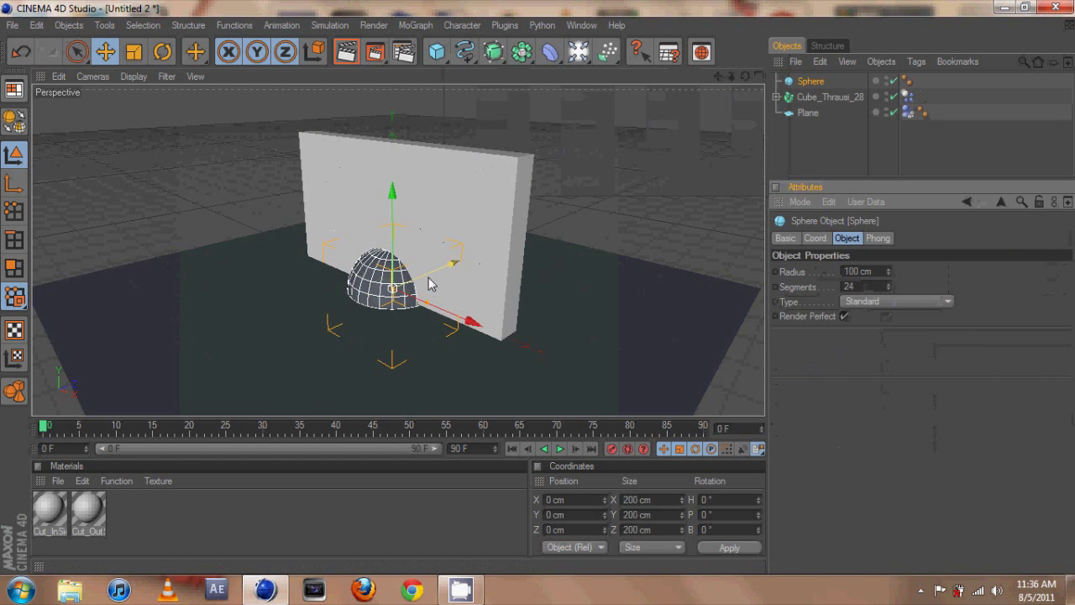
drag(415, 285, 539, 287)
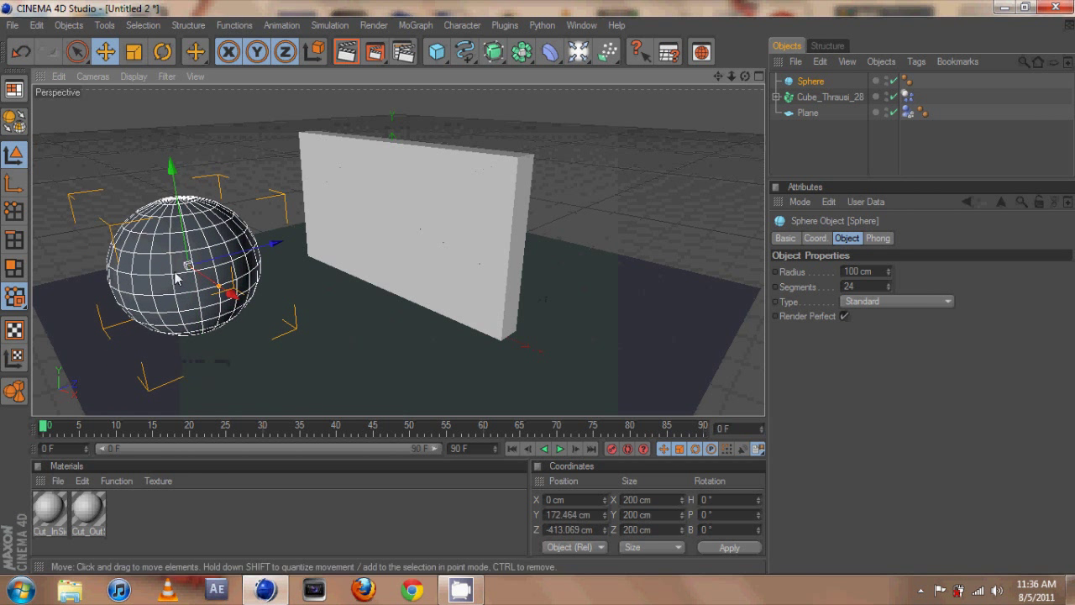
click(134, 52)
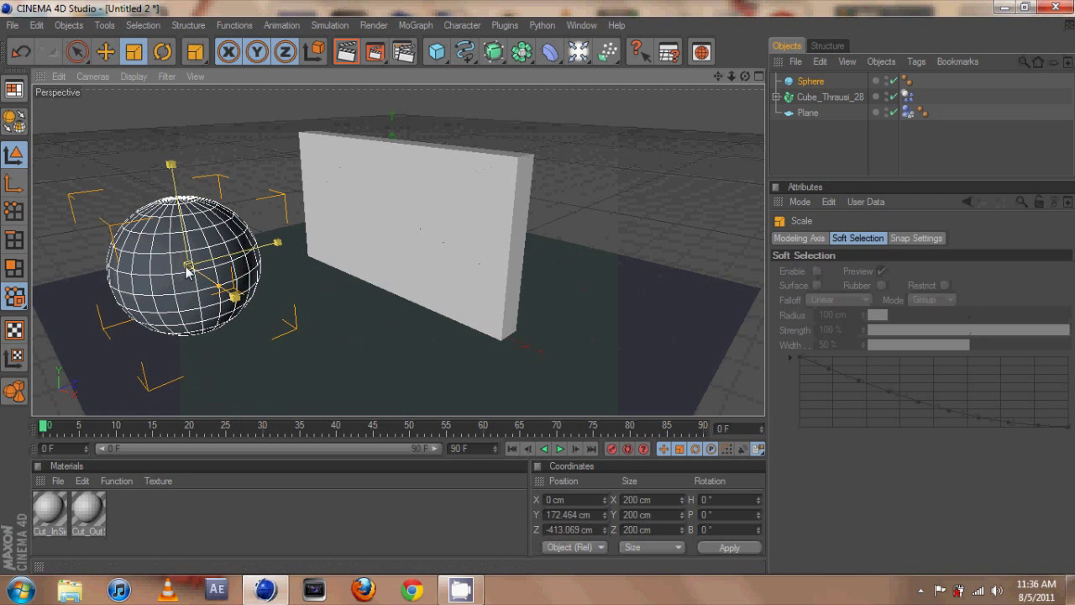
drag(588, 319, 538, 294)
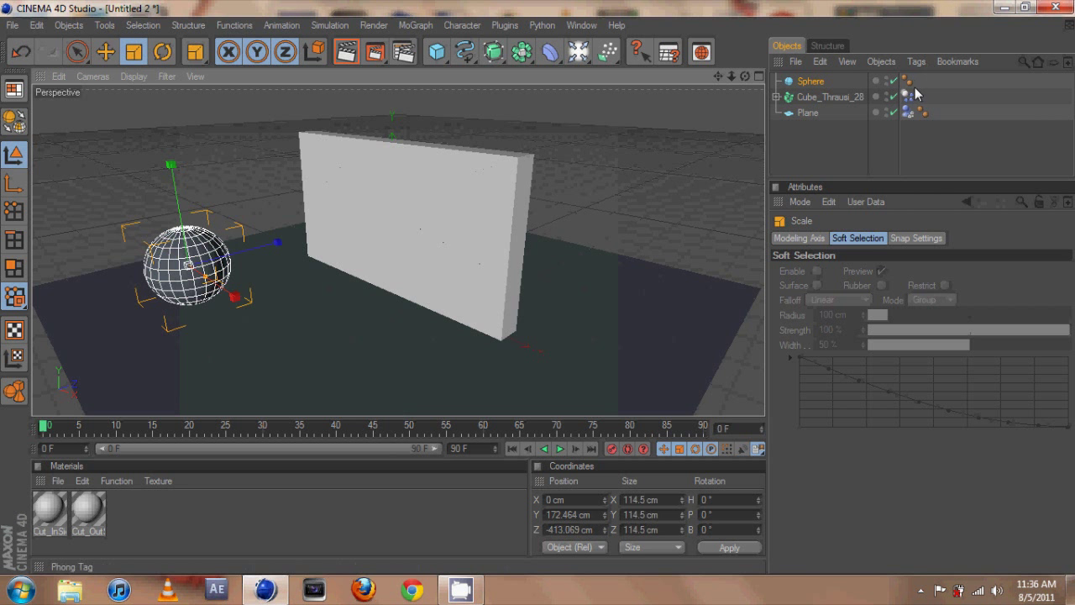
- Give the sphere a Dynamics Body tag
right_click(812, 86)
mouse_move(882, 128)
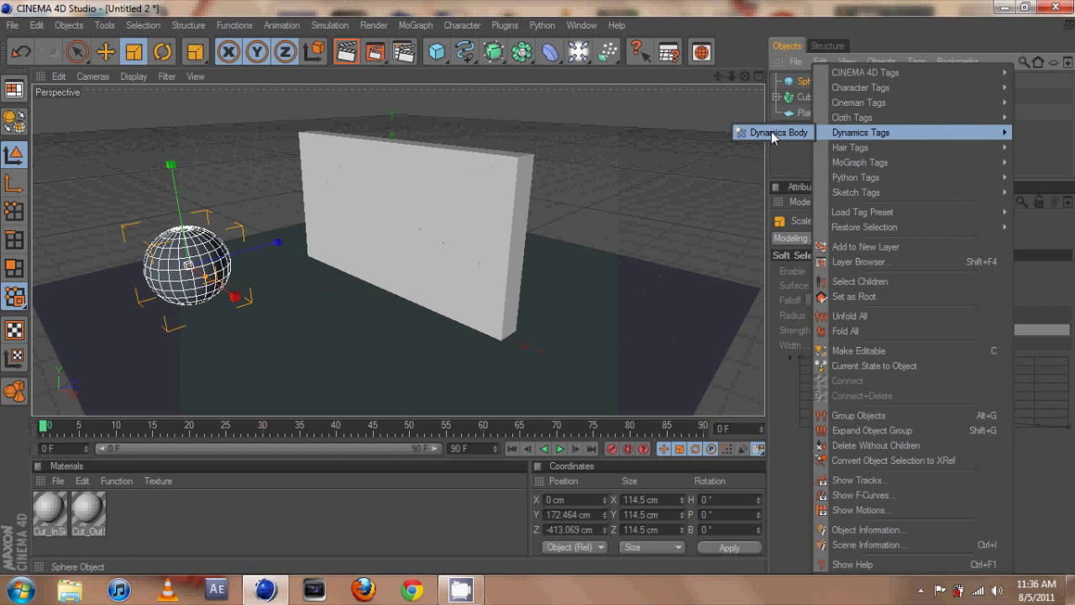
click(771, 131)
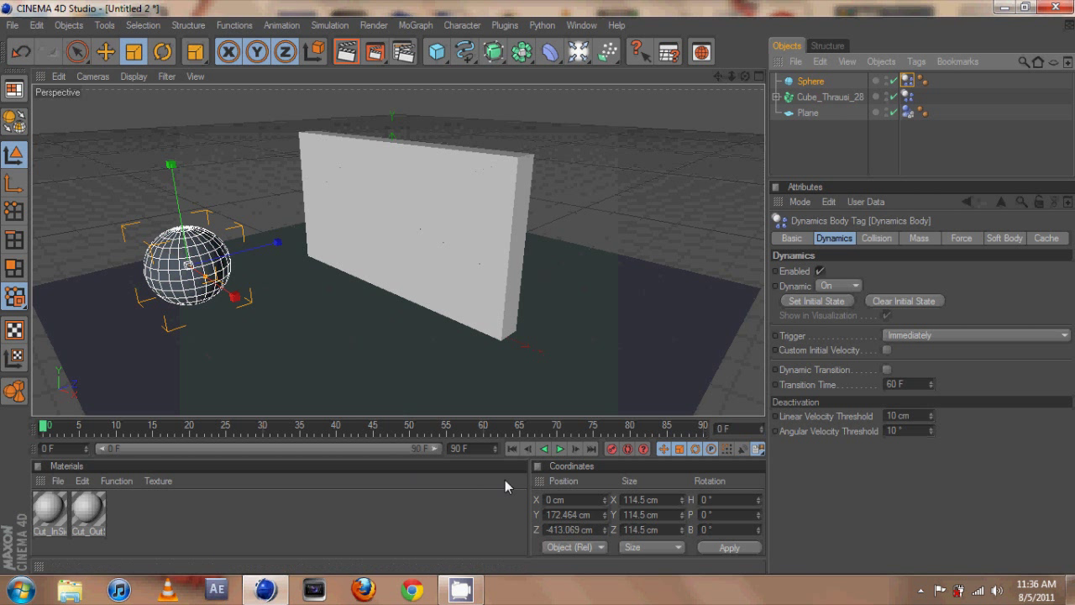
click(560, 449)
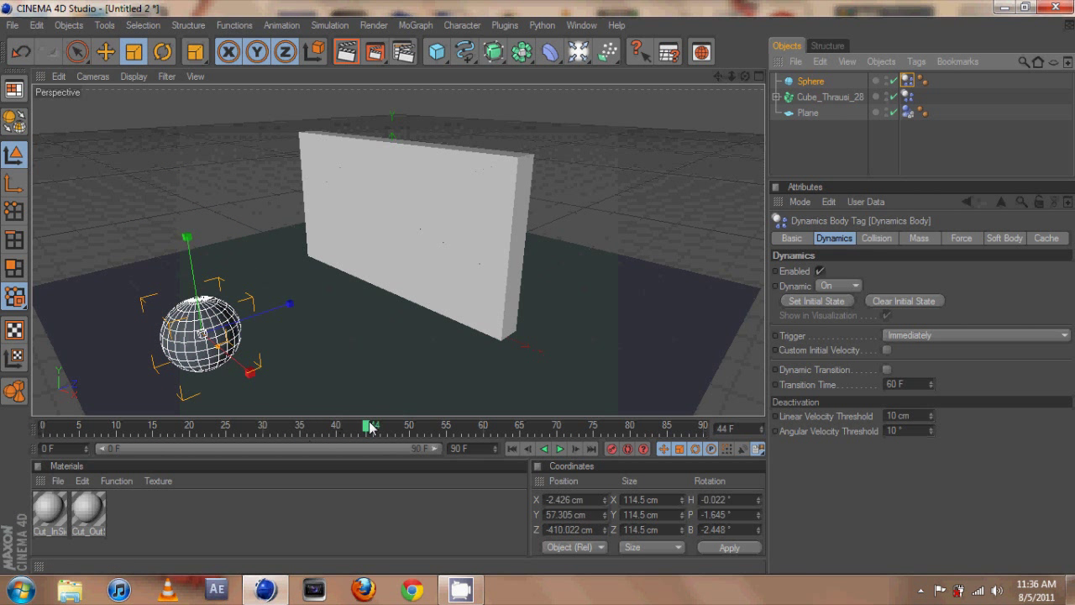
drag(370, 426, 8, 423)
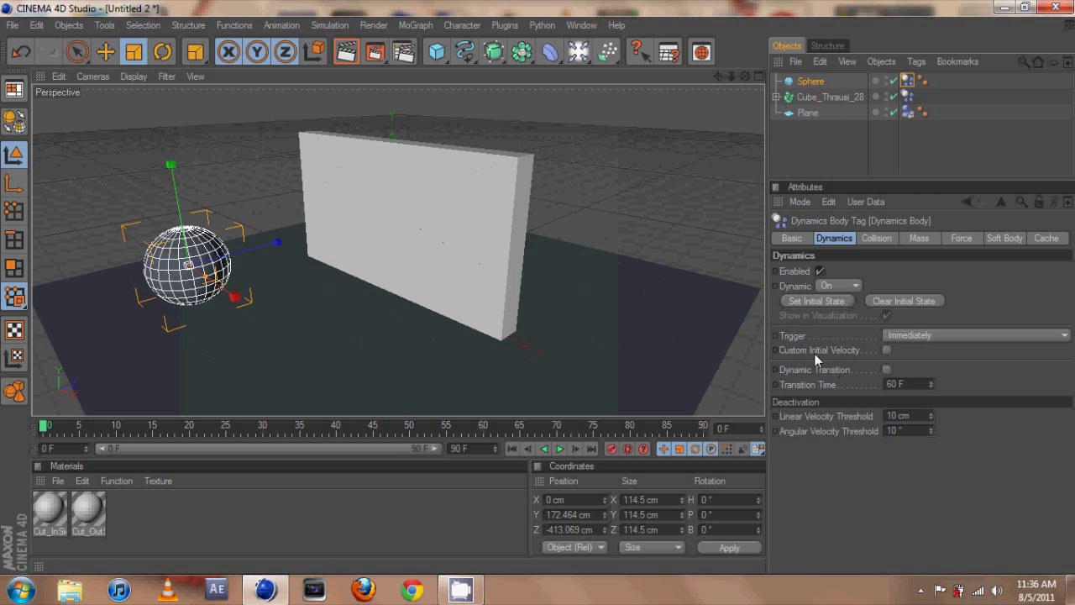
- Enable the sphere's custom initial velocity with Z 702 cm, test the impact, and rewind
click(886, 350)
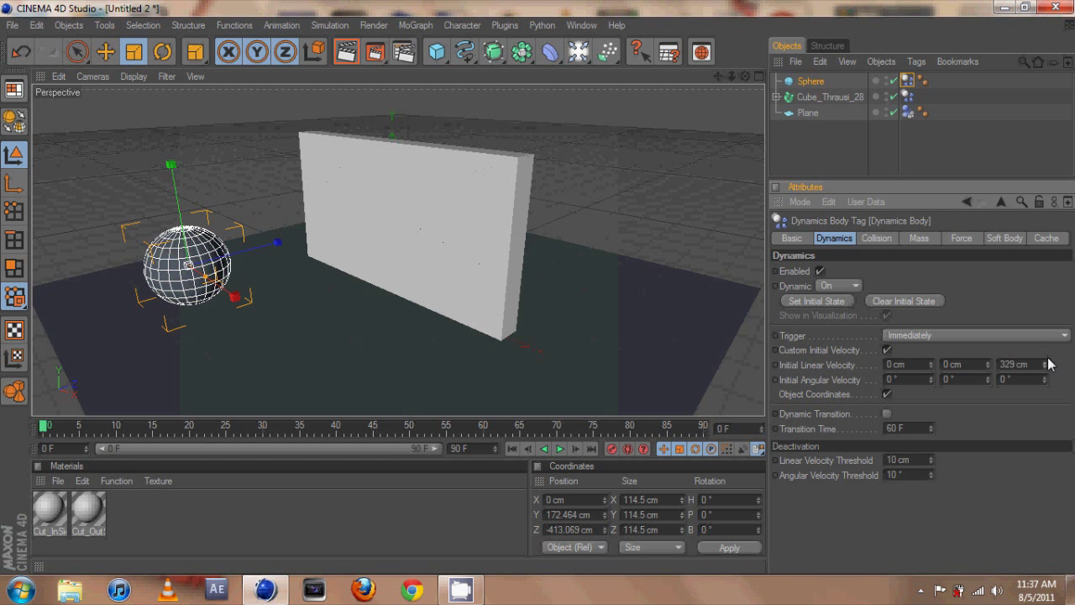
click(560, 448)
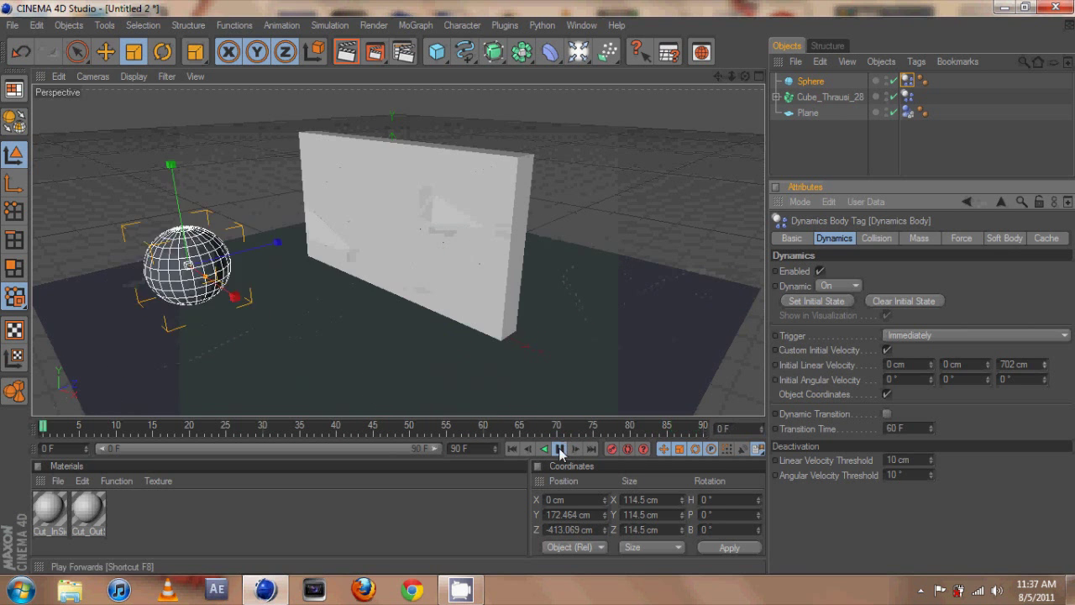
click(560, 448)
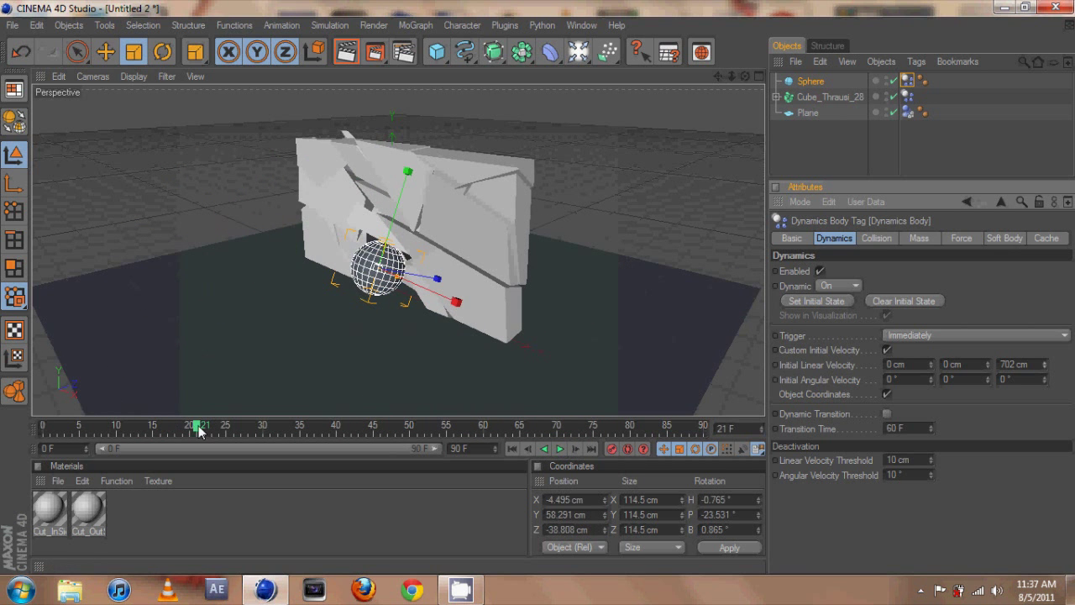
drag(199, 430, 42, 426)
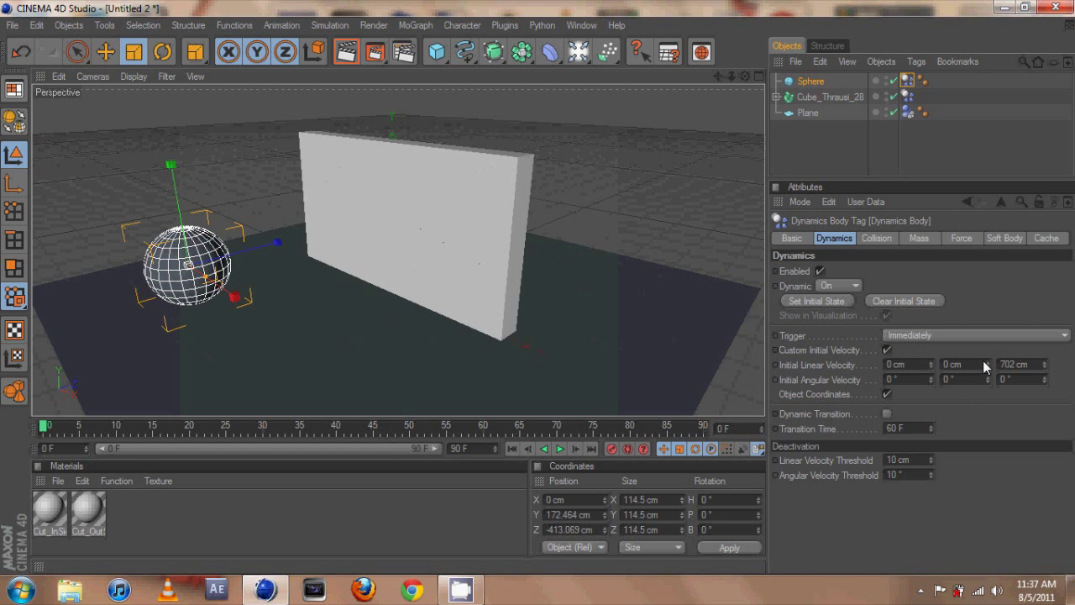
- Raise the sphere's initial Y velocity to 115 cm, then stop and rewind to frame 0
drag(987, 372, 987, 366)
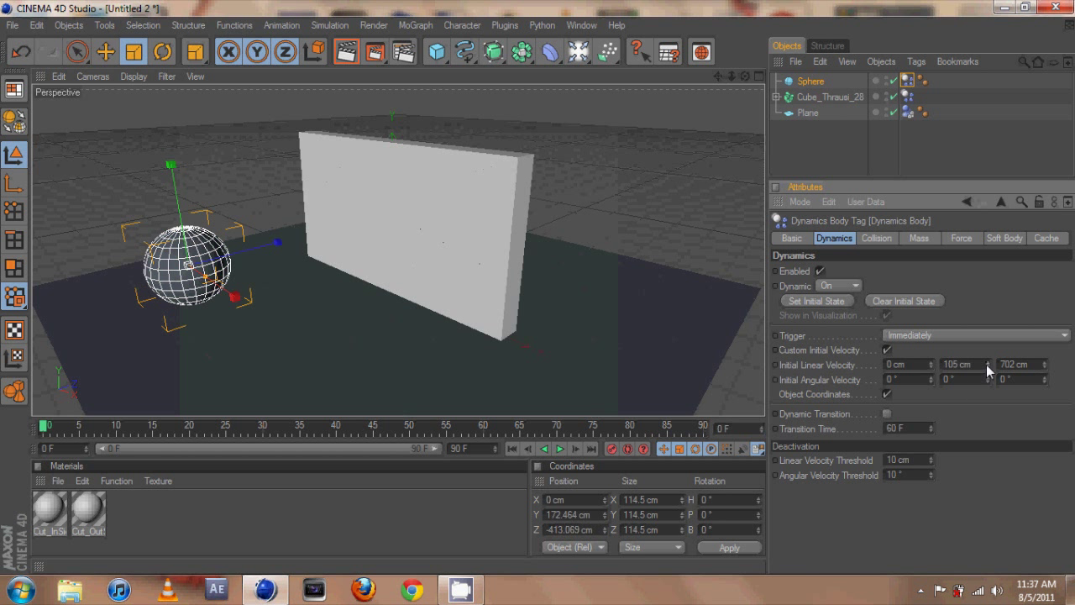
click(559, 450)
drag(304, 425, 0, 420)
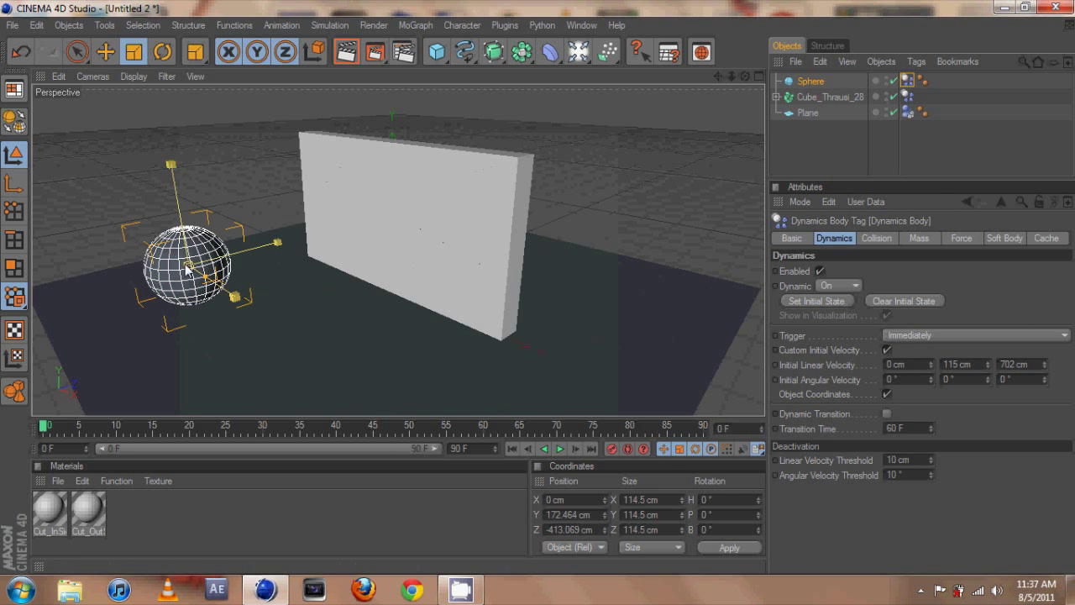
- Scale the sphere down to 66.582 cm and play it smashing the wall apart
drag(186, 268, 546, 295)
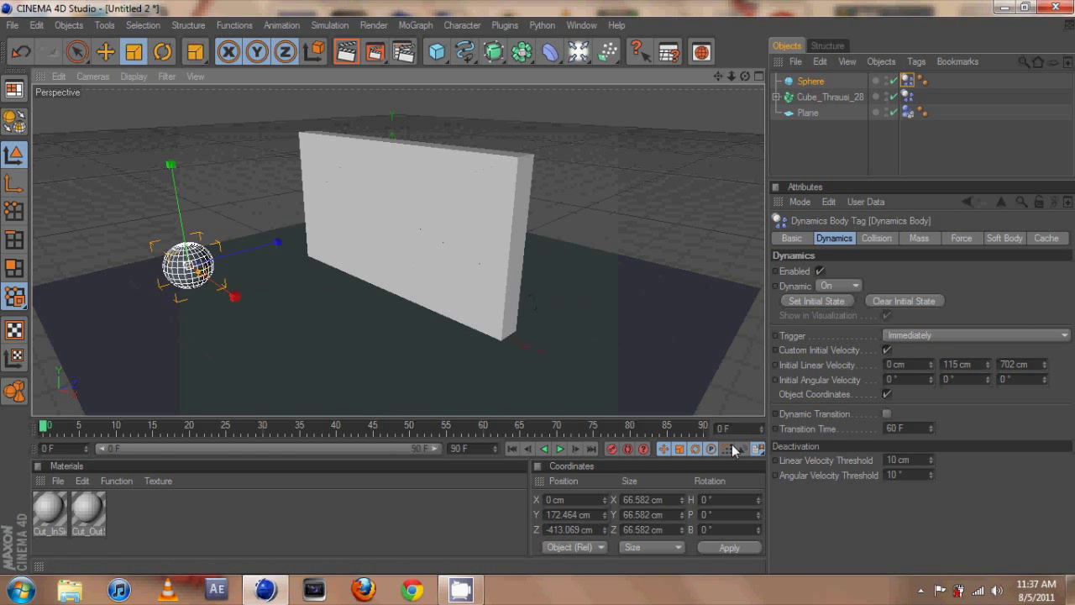
click(561, 451)
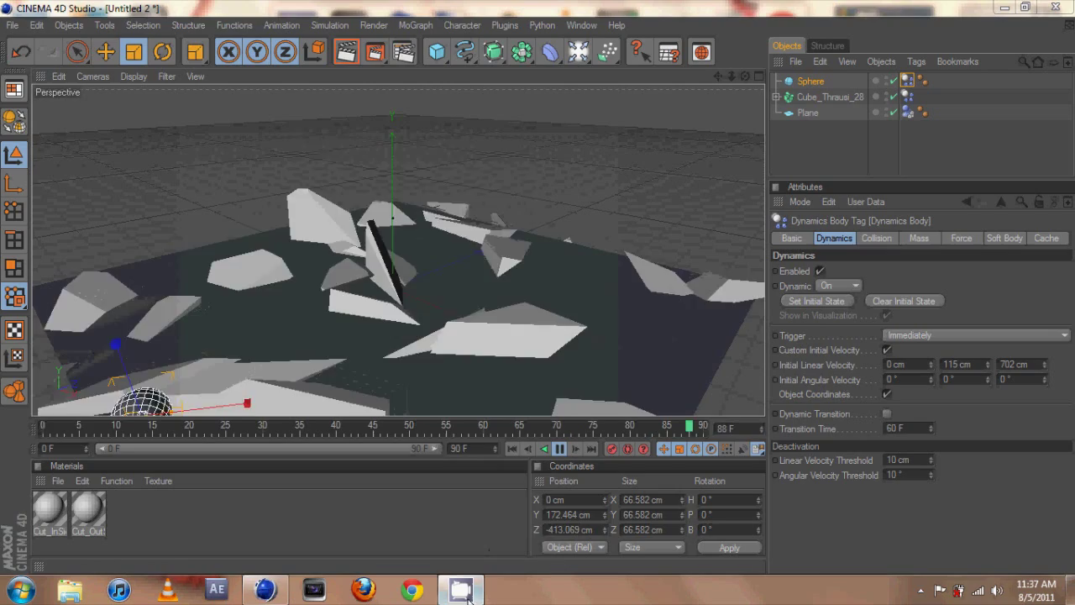
mouse_move(463, 592)
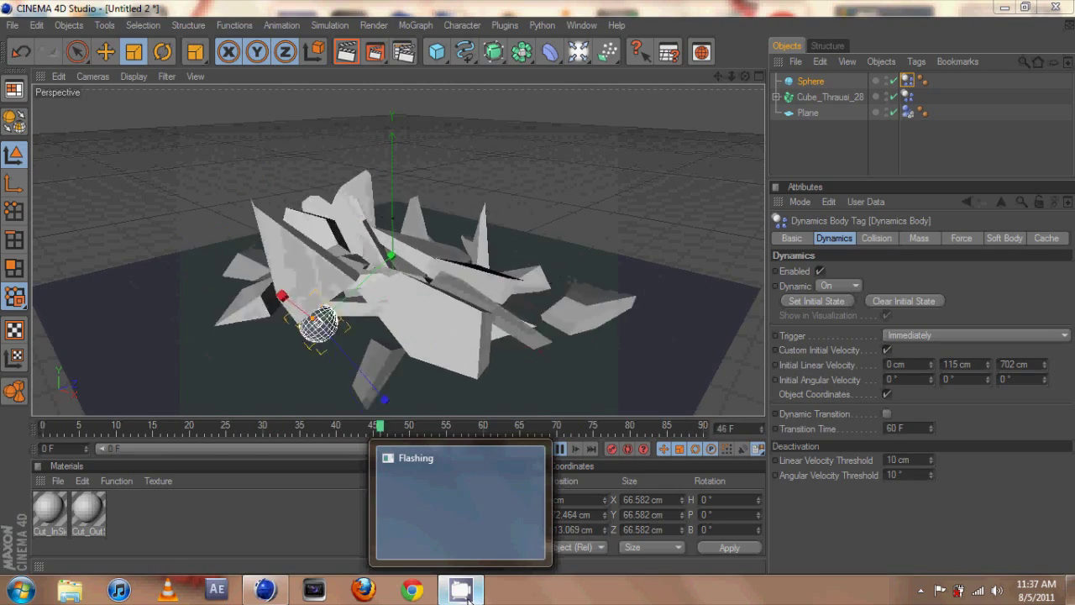